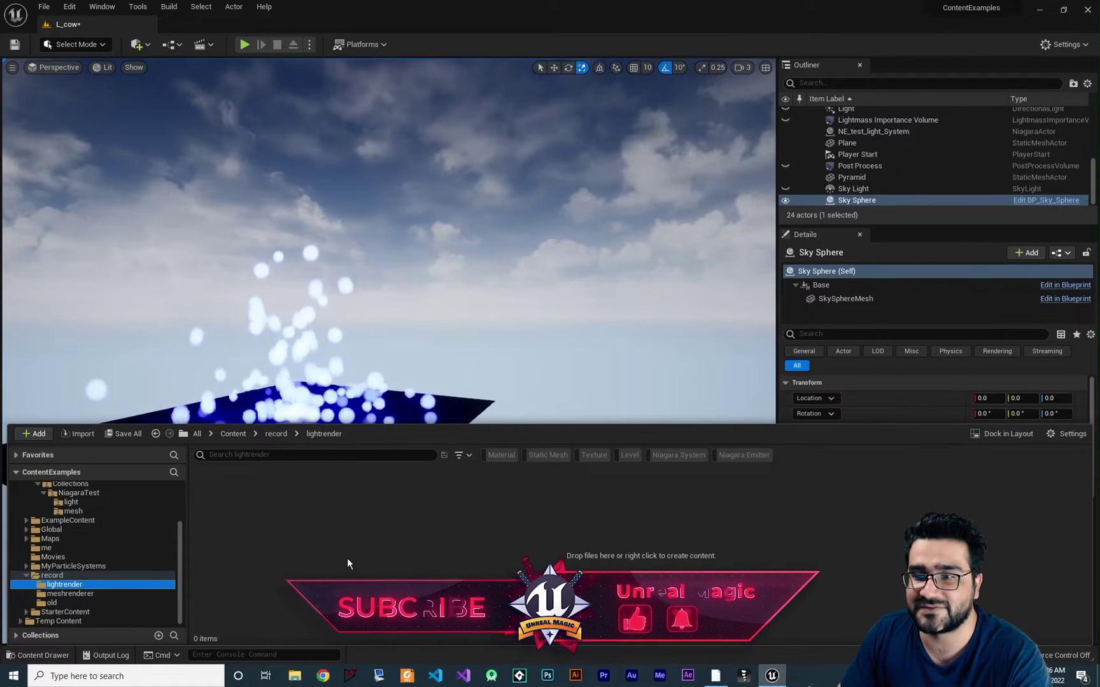
Create a new Niagara emitter from the Empty template in the lightrender folder
right_click(347, 559)
mouse_move(402, 434)
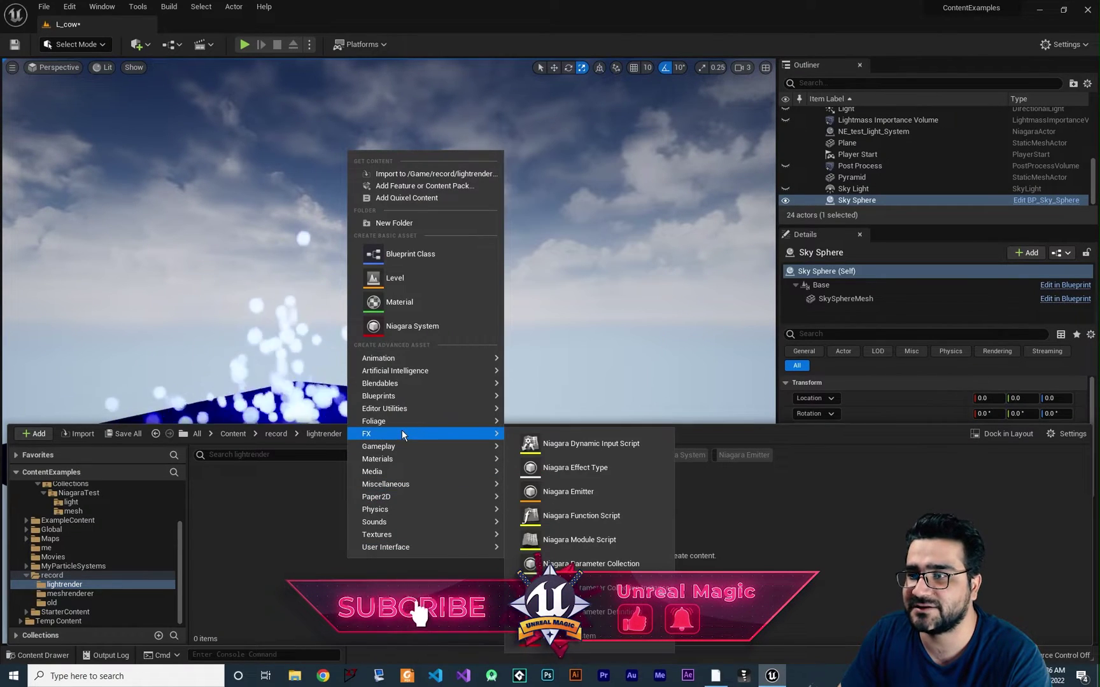
click(577, 494)
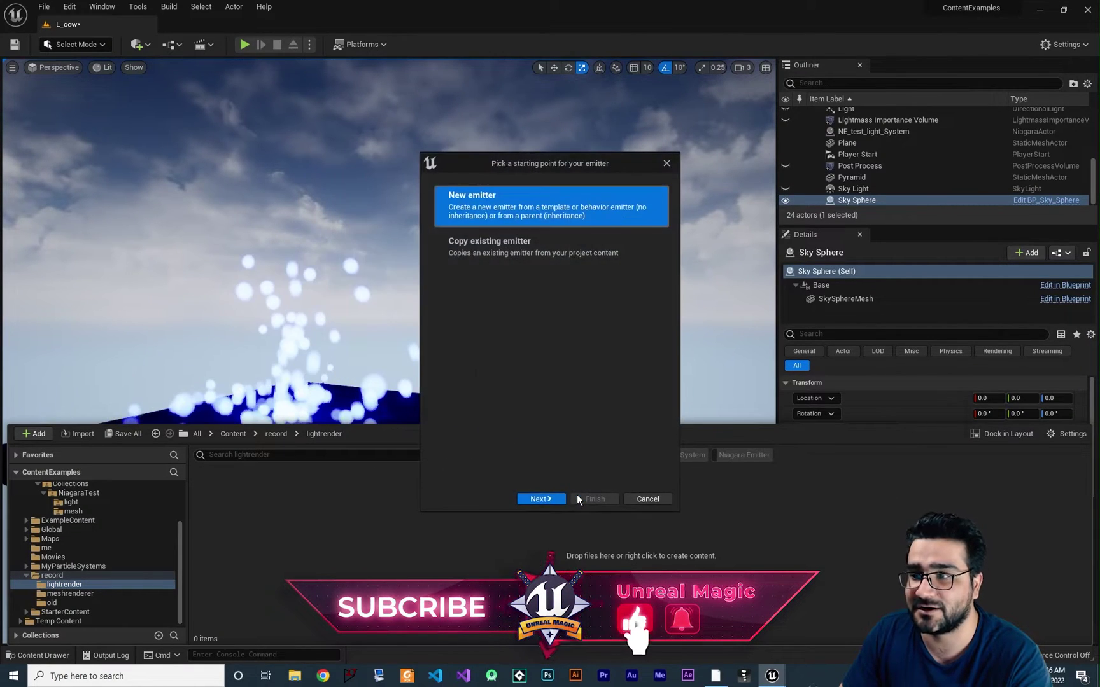
click(542, 499)
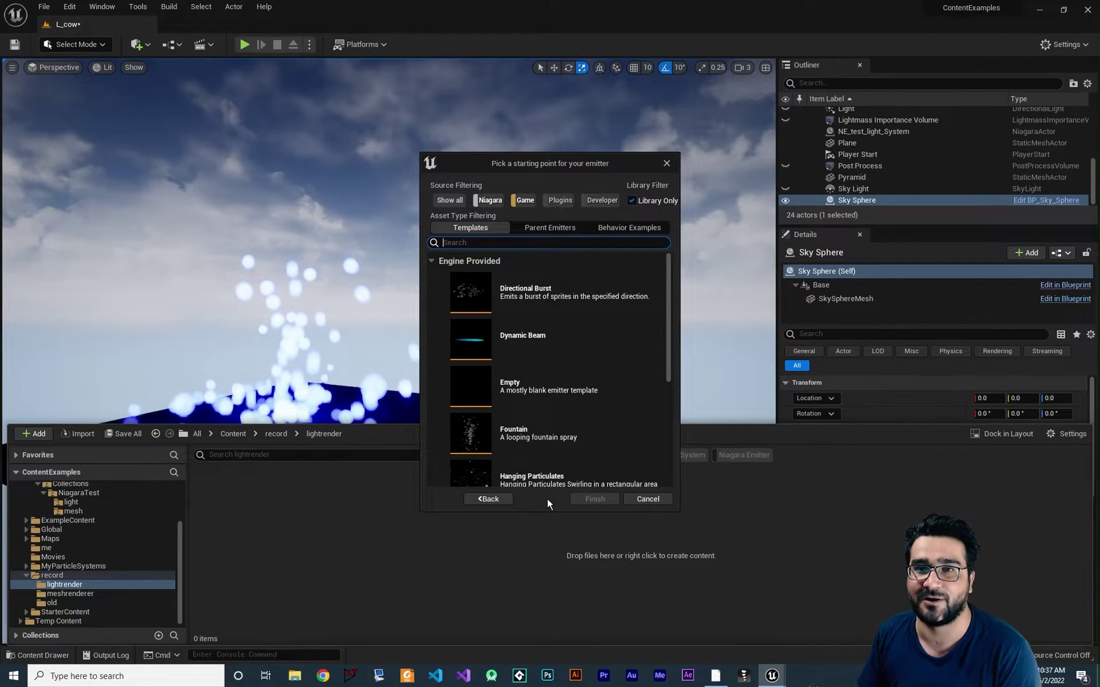
click(527, 389)
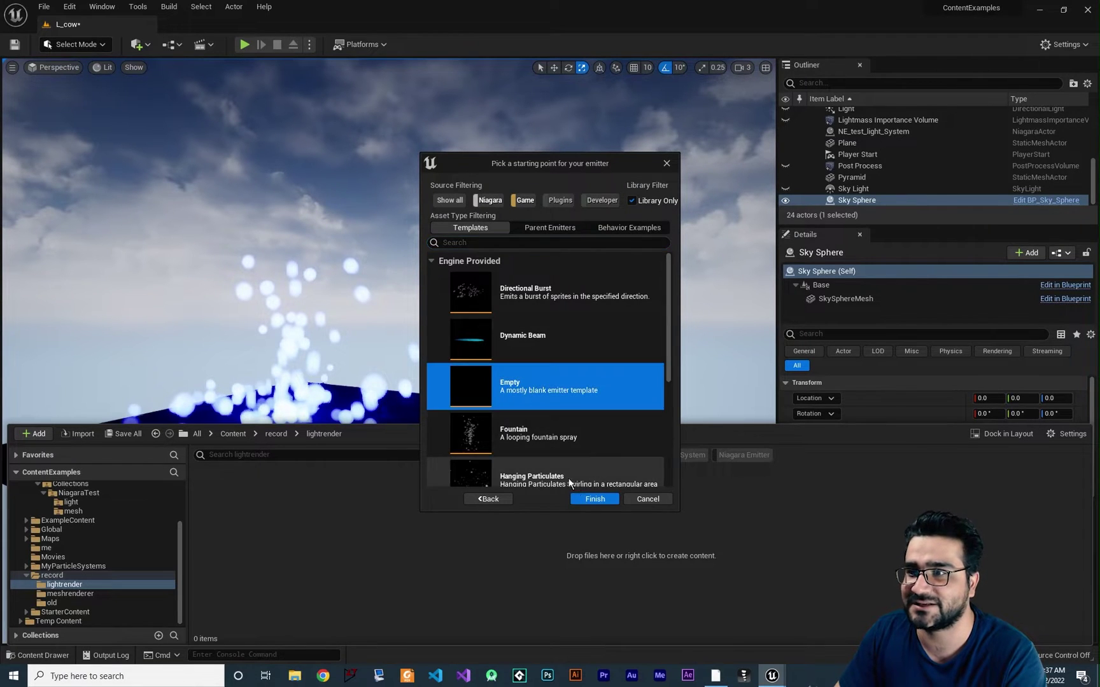
click(590, 499)
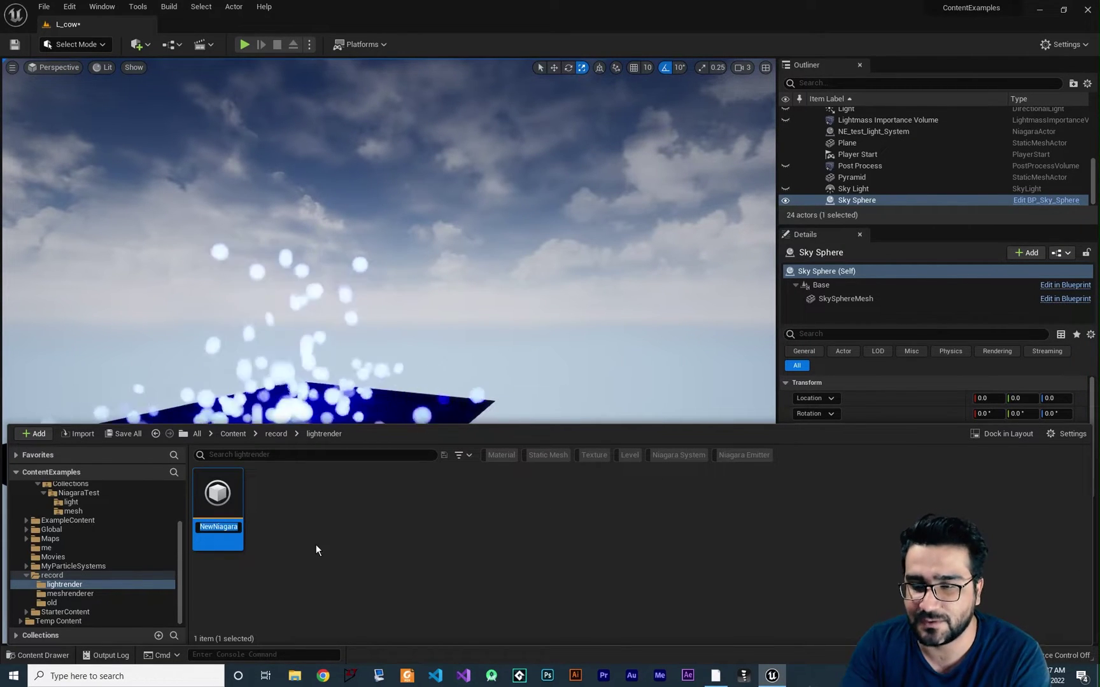
Name the emitter NE_light and open it in the Niagara editor
text(NE_)
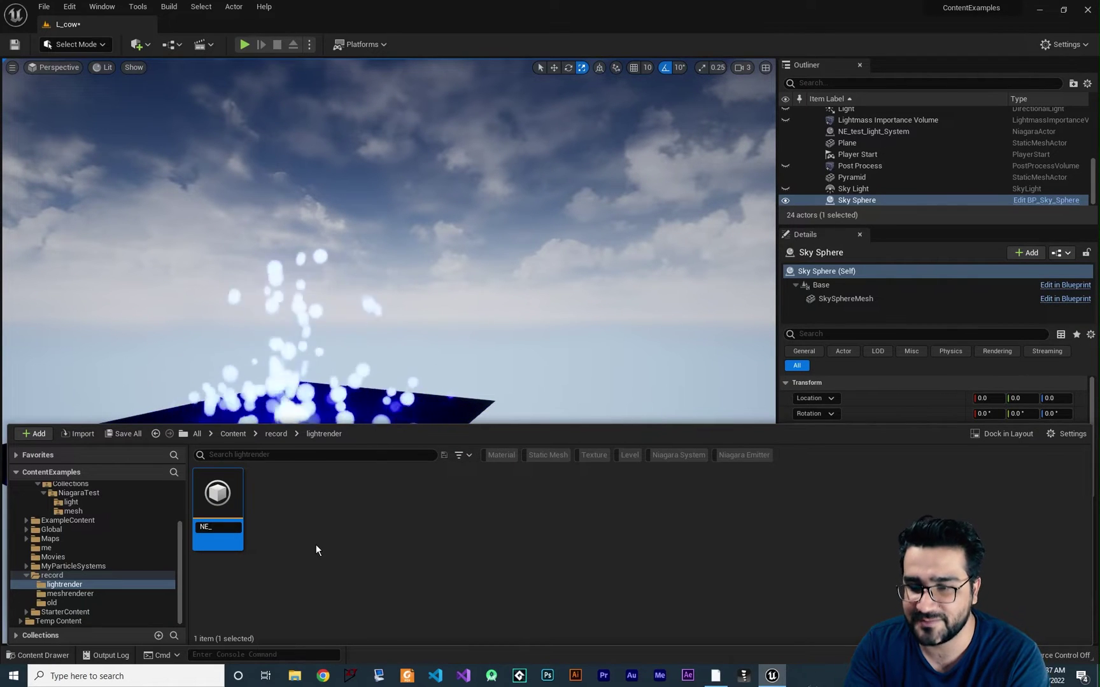
text(light)
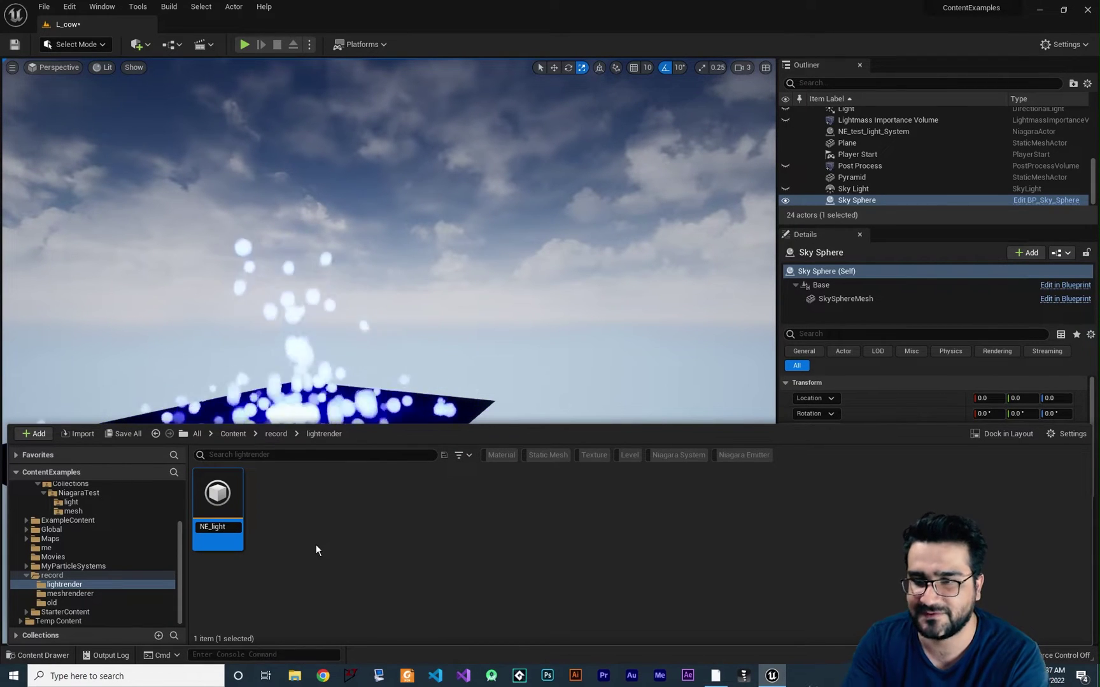
key(Return)
double_click(218, 495)
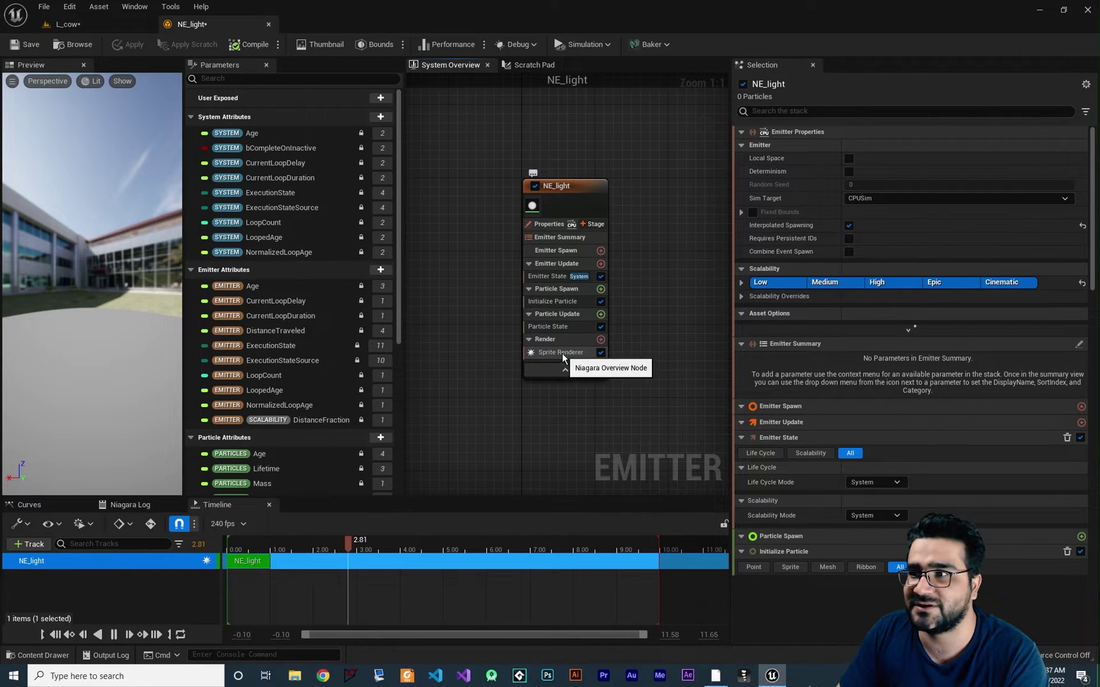
Add a Light Renderer next to the Sprite Renderer and show its light settings
click(600, 339)
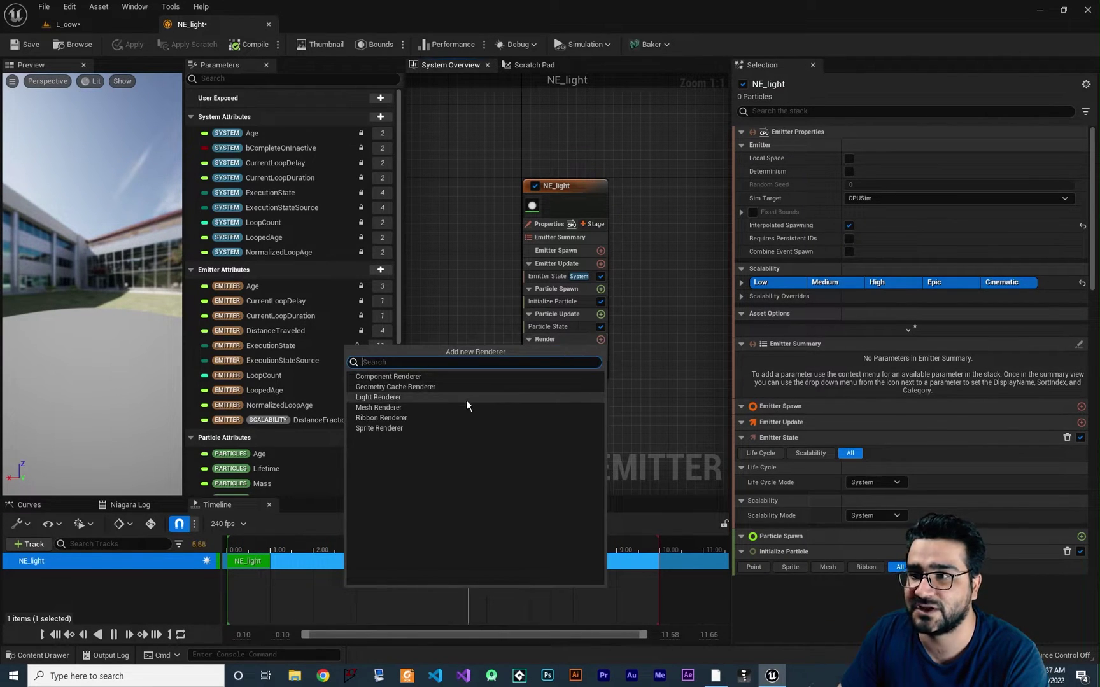
click(448, 397)
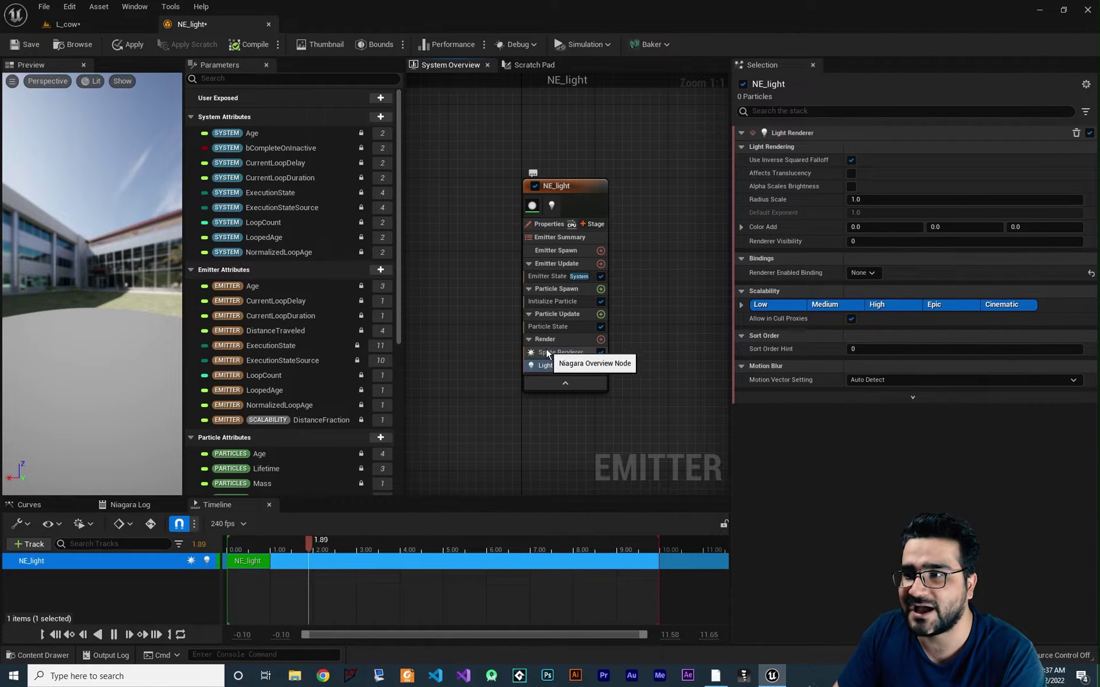
click(547, 352)
click(556, 366)
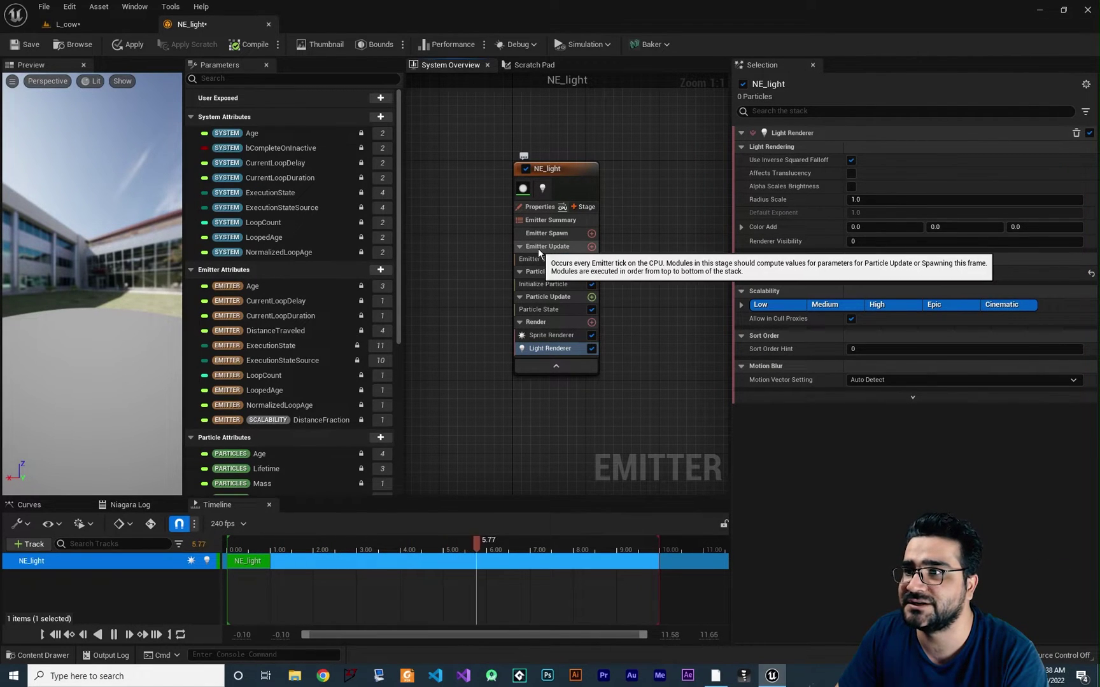
Add a Spawn Rate module to Emitter Update set to 50 particles per second
click(592, 247)
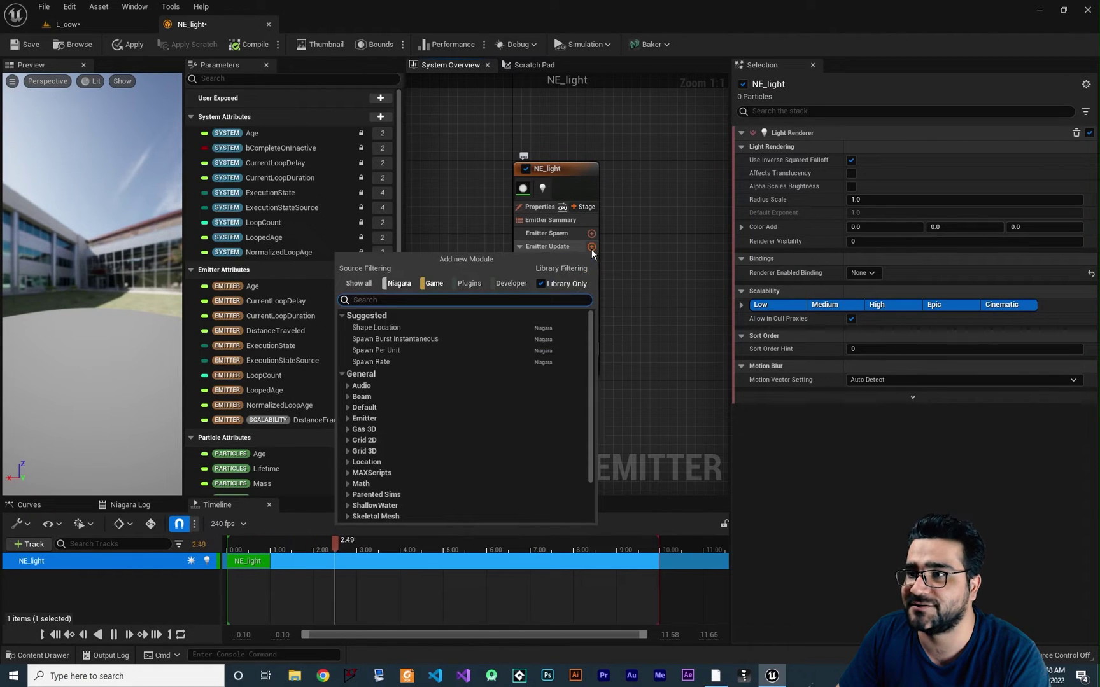
click(374, 362)
click(877, 148)
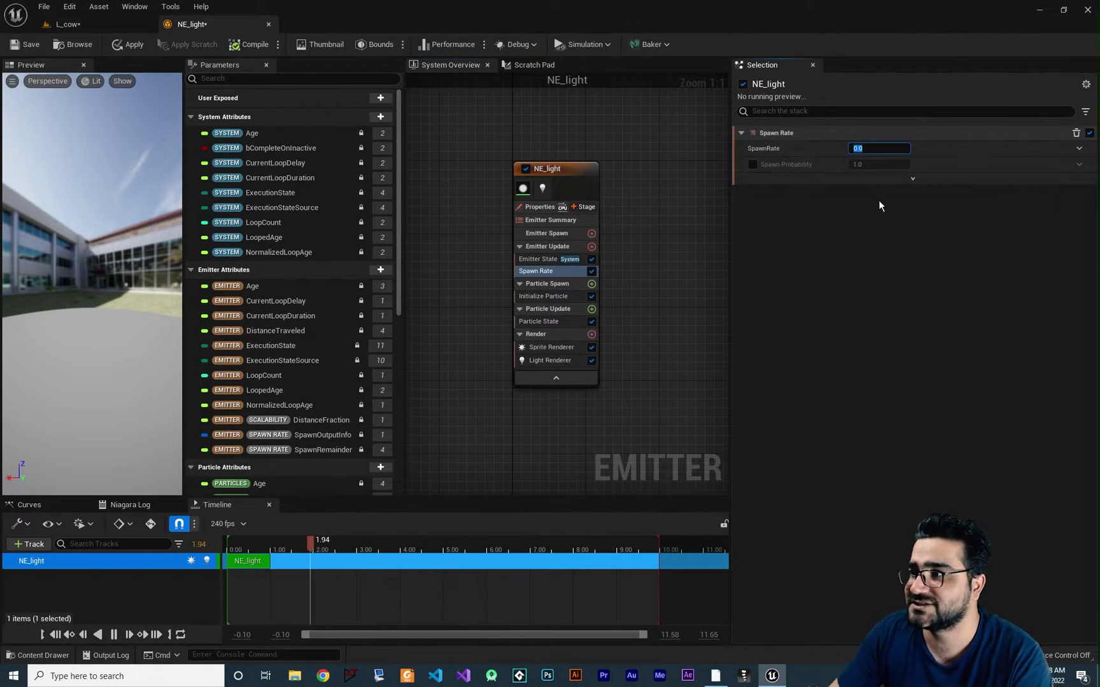
text(50)
key(Return)
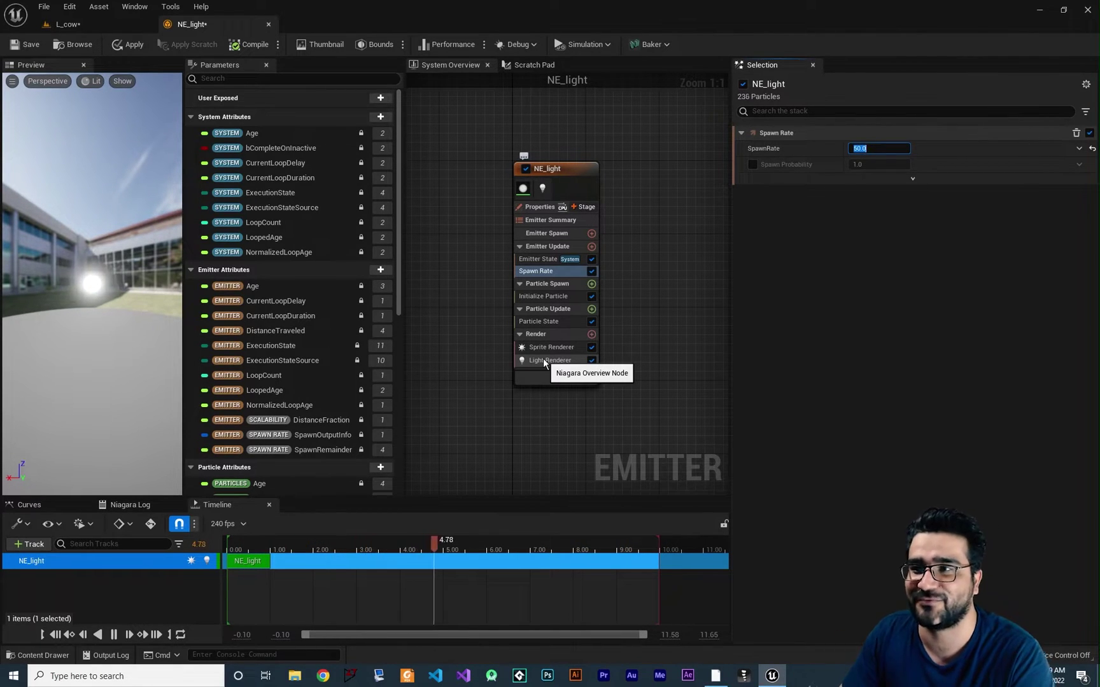
click(465, 371)
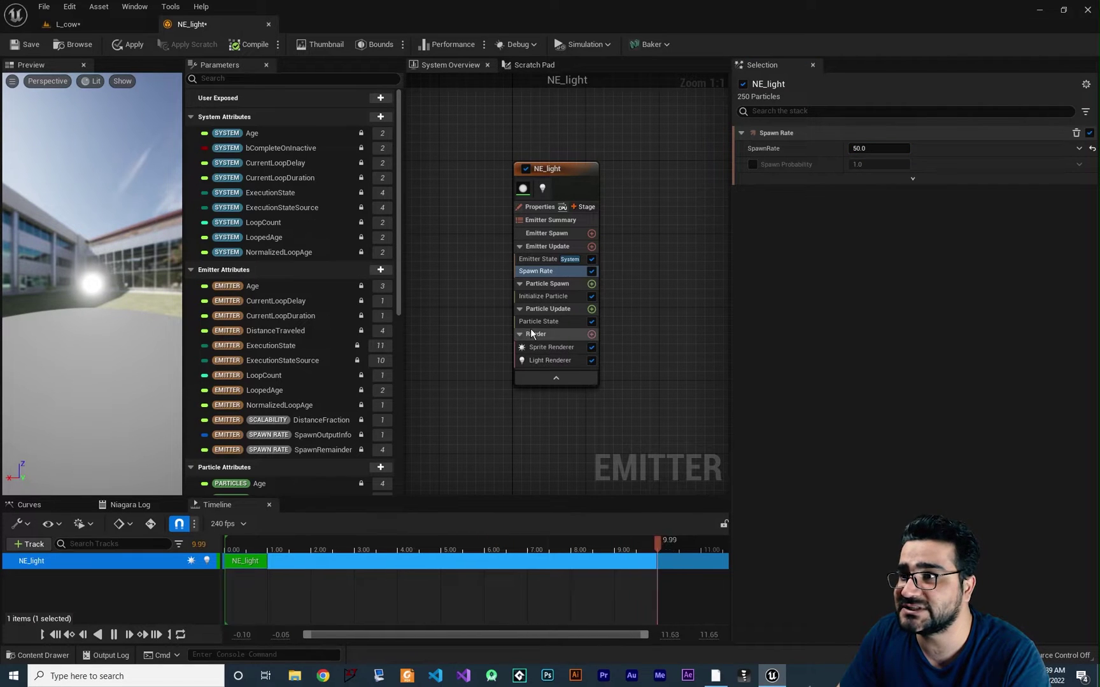
click(591, 284)
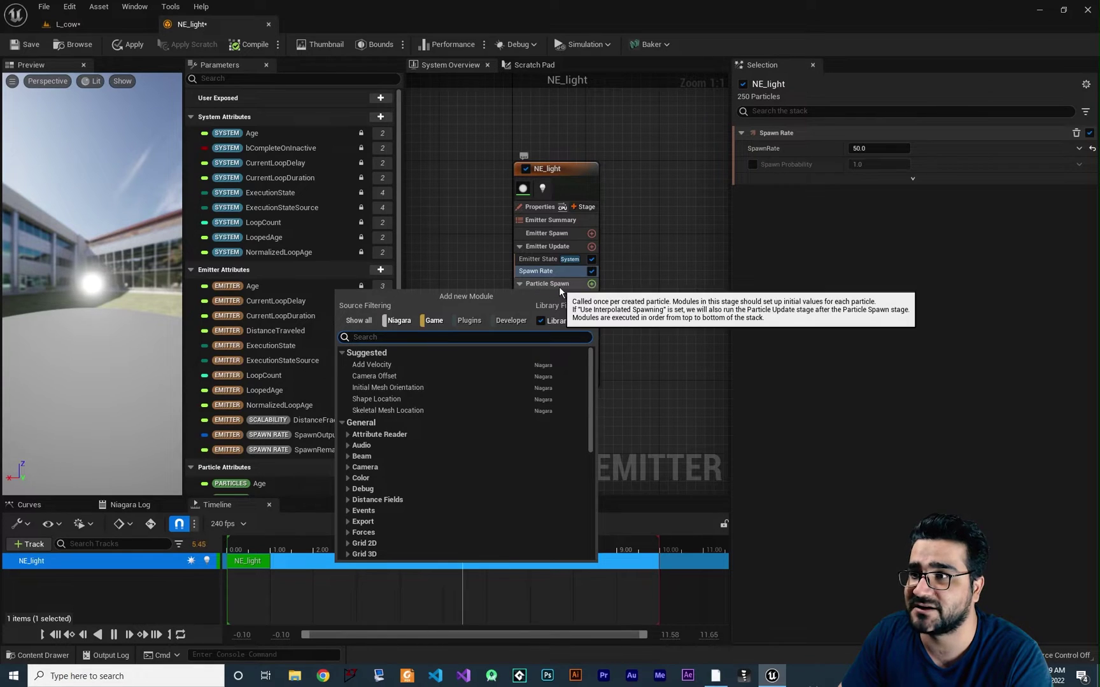
Add Add Velocity to Particle Spawn, fix its solver dependency, and use In Cone mode
click(395, 364)
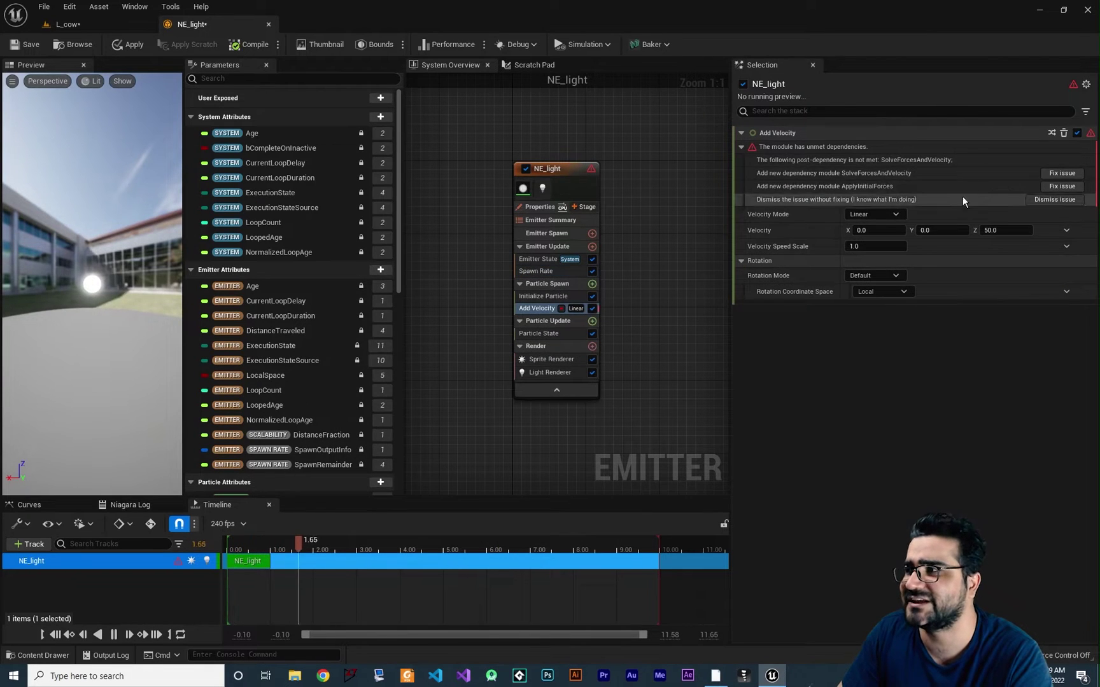
click(1061, 173)
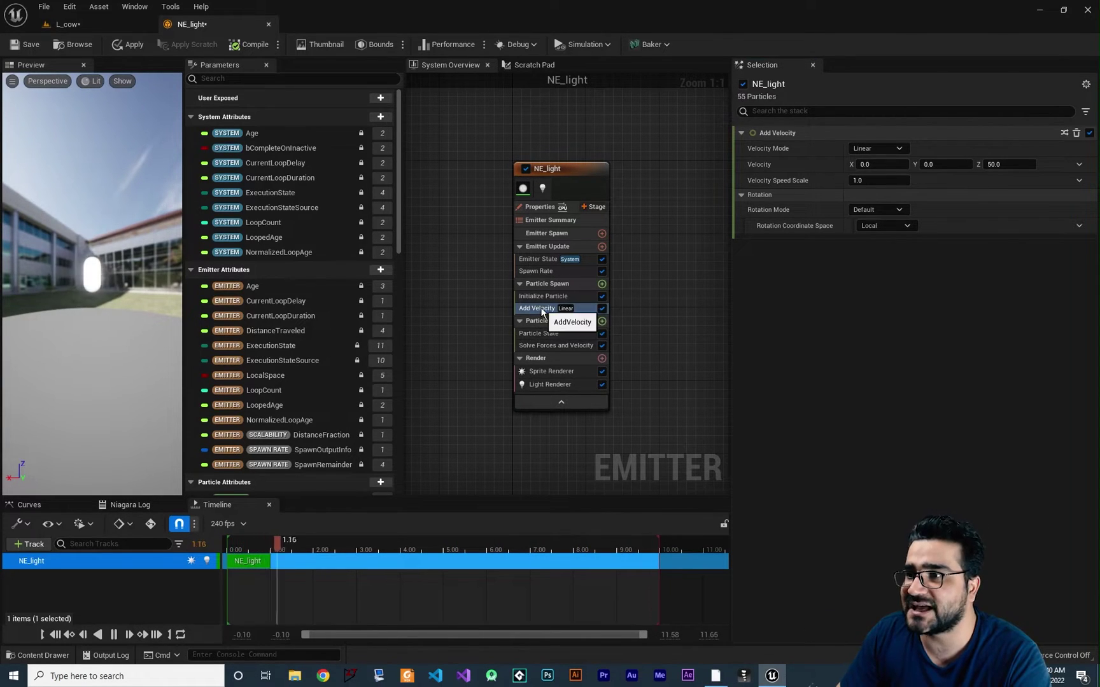
click(877, 148)
click(877, 189)
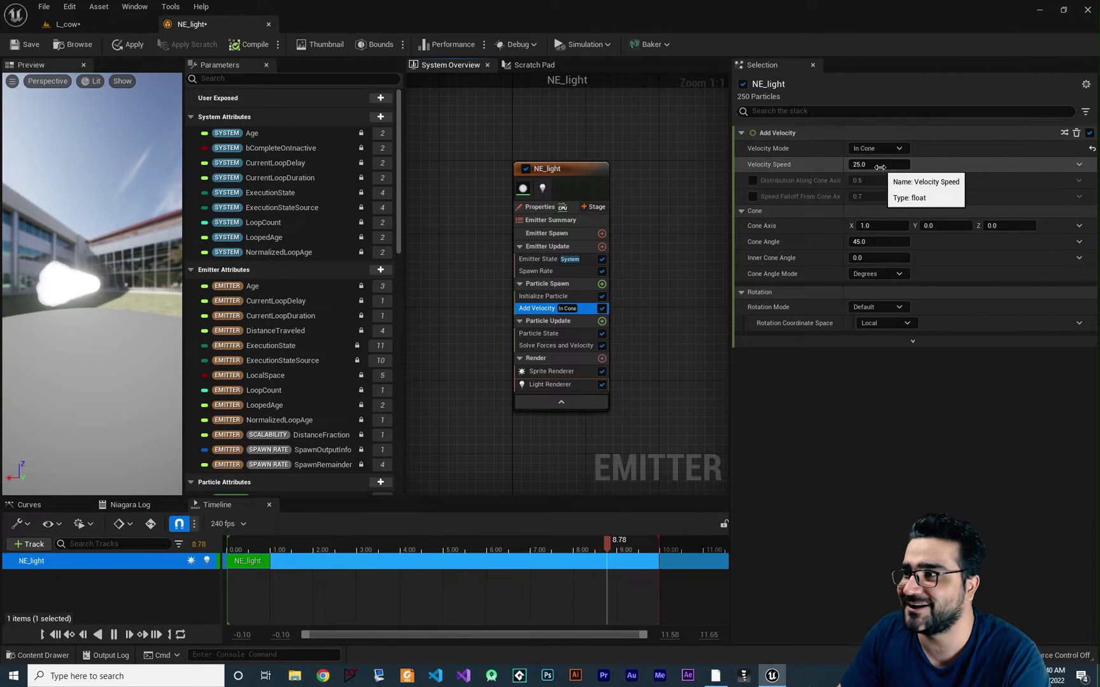
Make Velocity Speed a Random Range Float from 300 to 500
click(1080, 165)
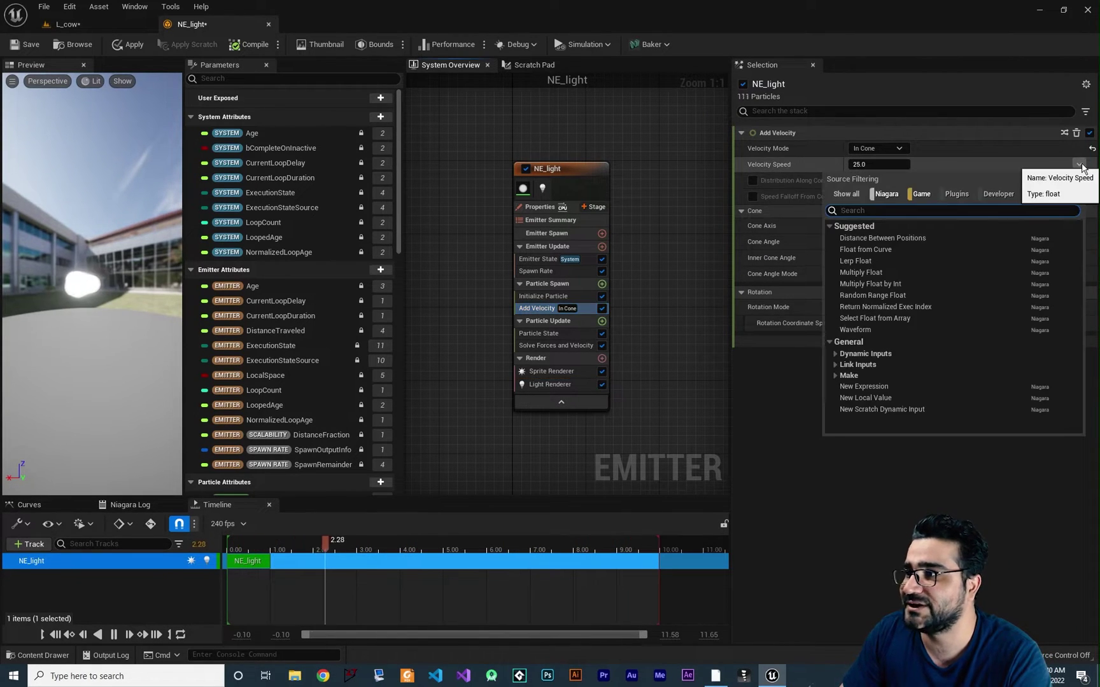
click(891, 296)
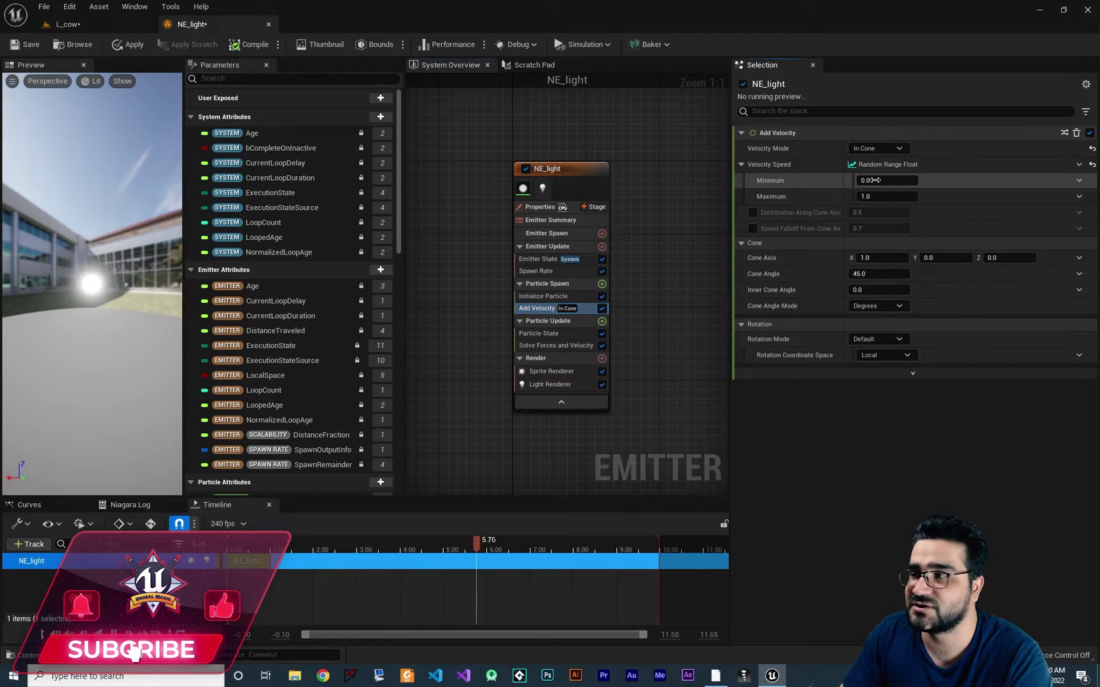
click(877, 180)
text(300)
key(Tab)
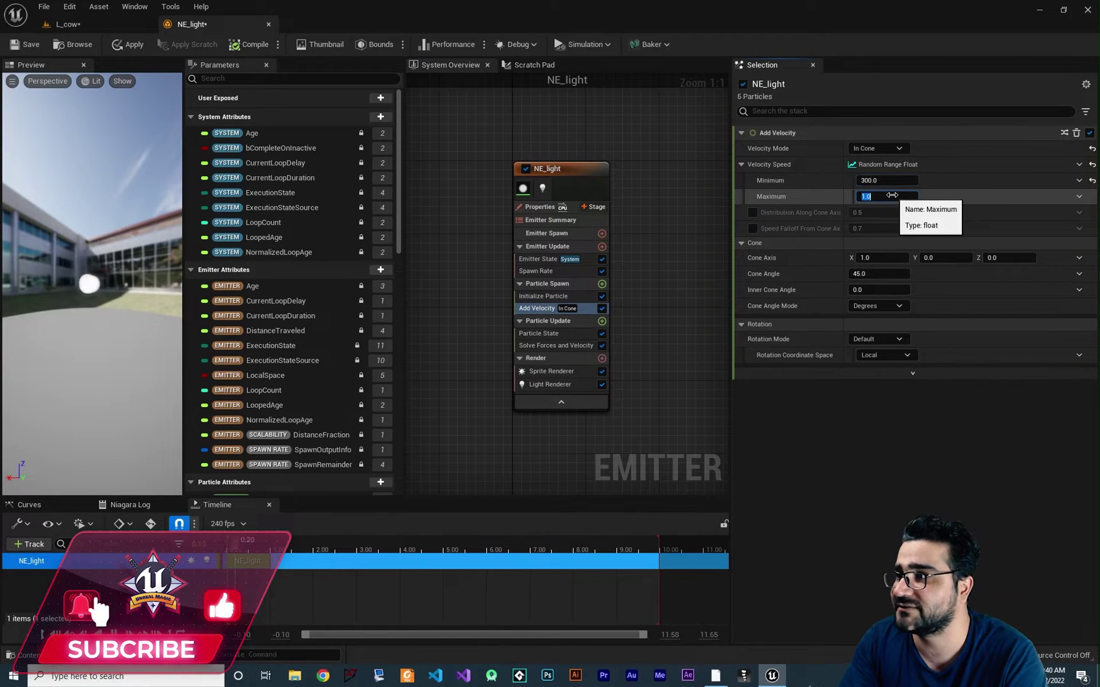
text(500)
key(Return)
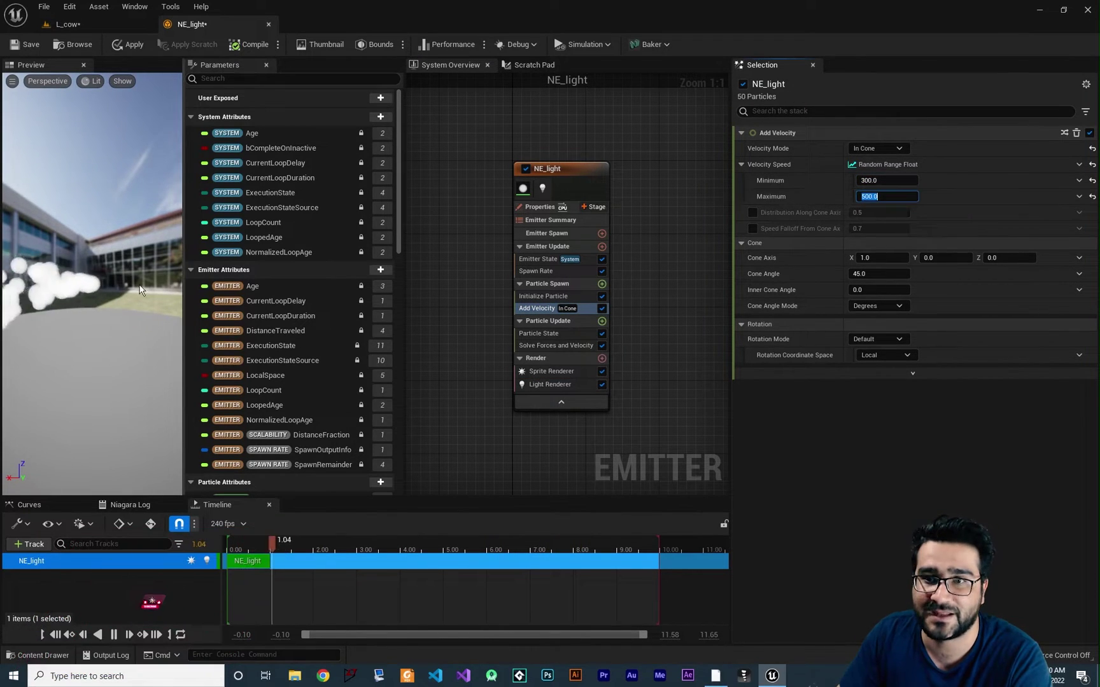
Set Distribution Along Cone Axis to 0.25
click(878, 212)
text(0.25)
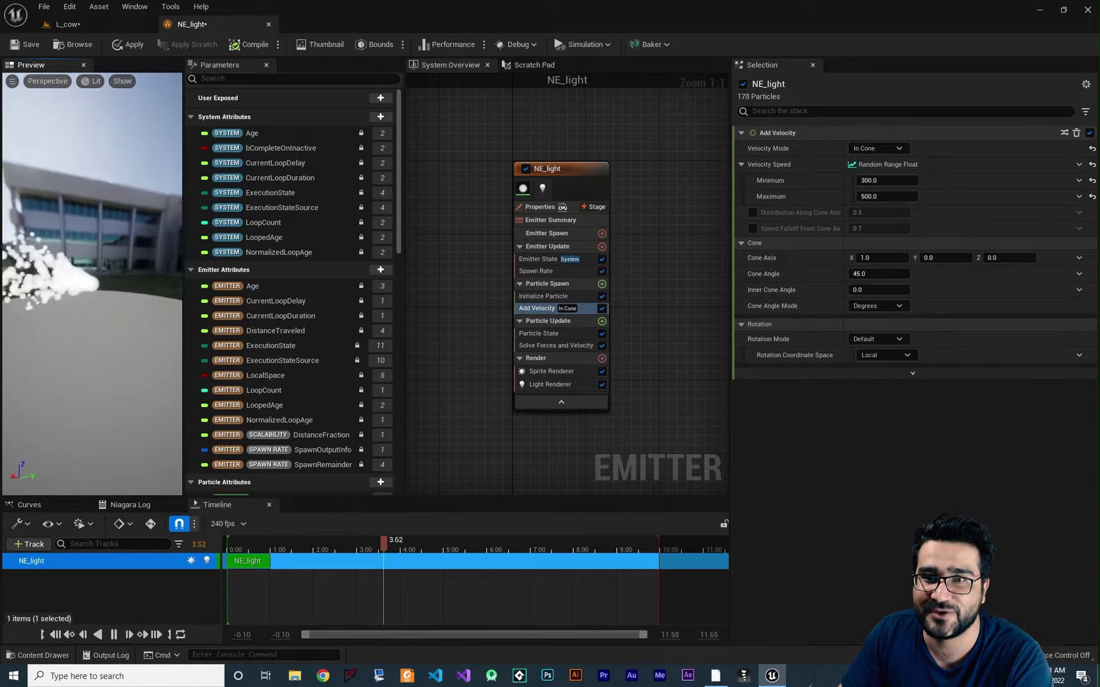
key(Return)
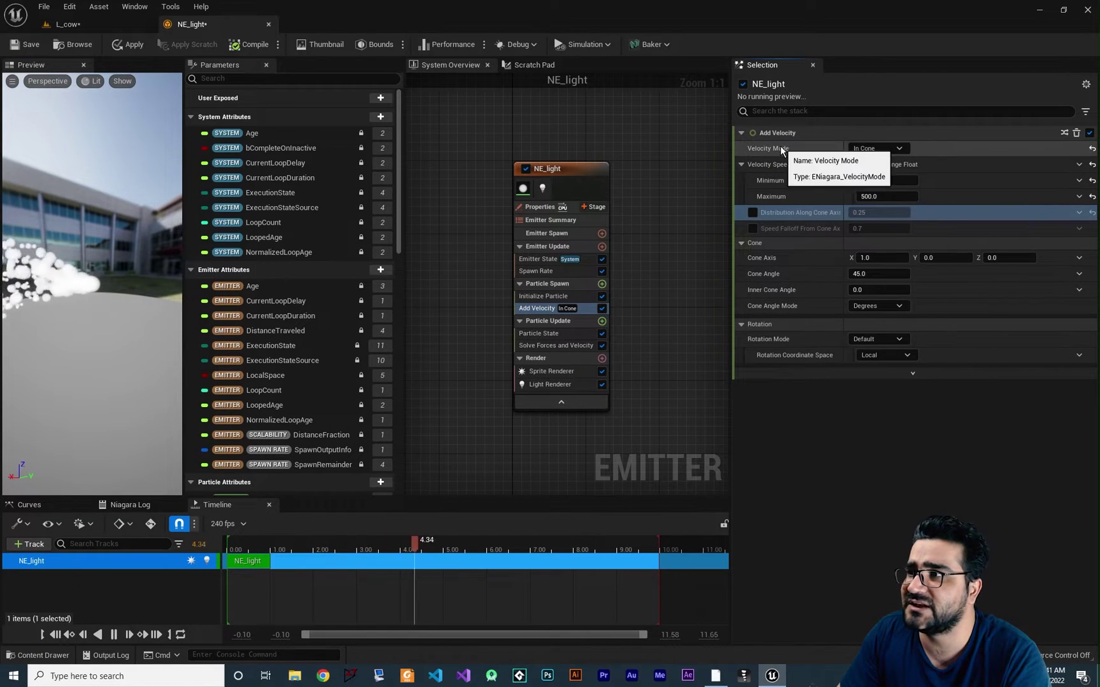
Point the cone axis straight up with X 0 and Z 1
click(865, 258)
text(0)
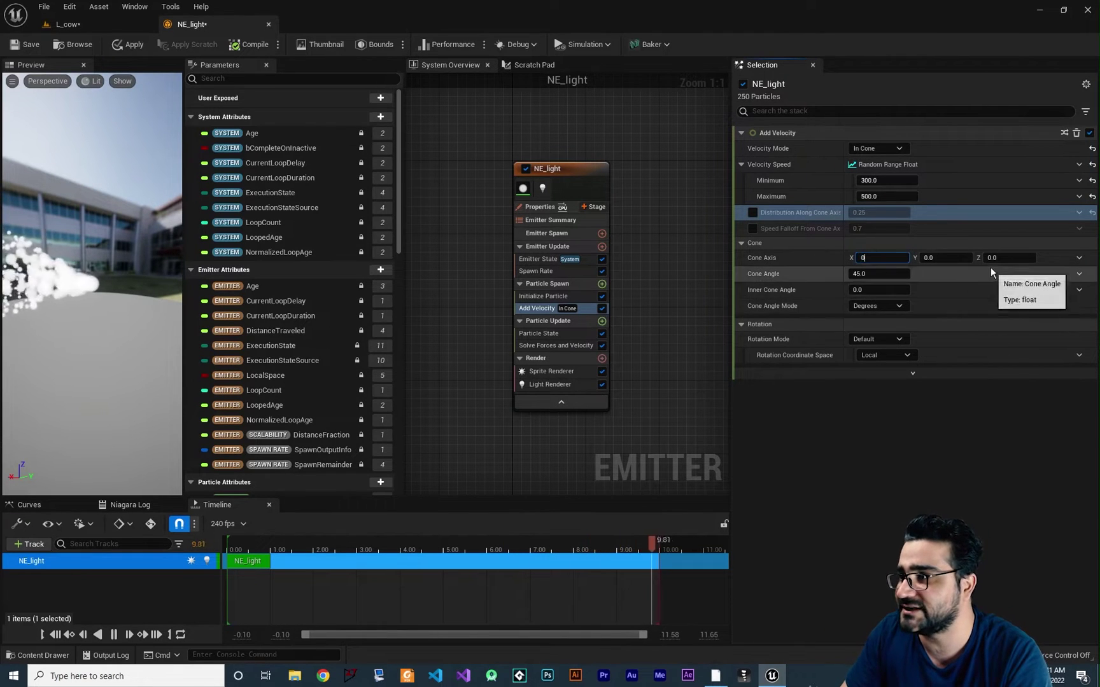
click(996, 257)
text(1)
key(Return)
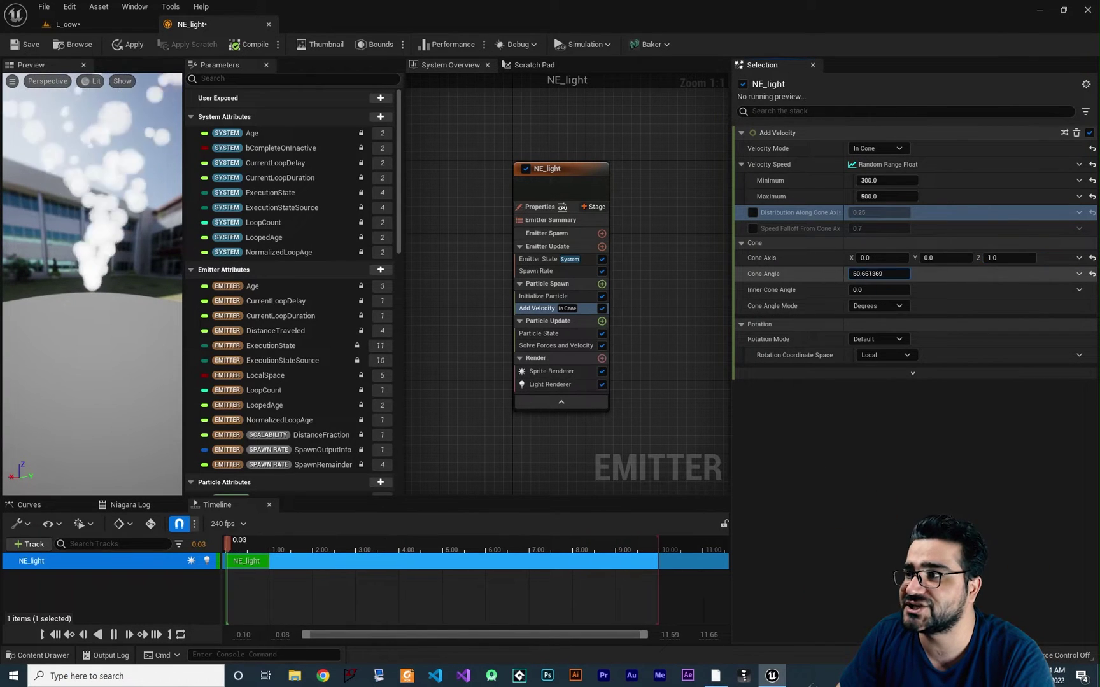
Set the Add Velocity Cone Angle to 45 degrees
drag(869, 274, 898, 274)
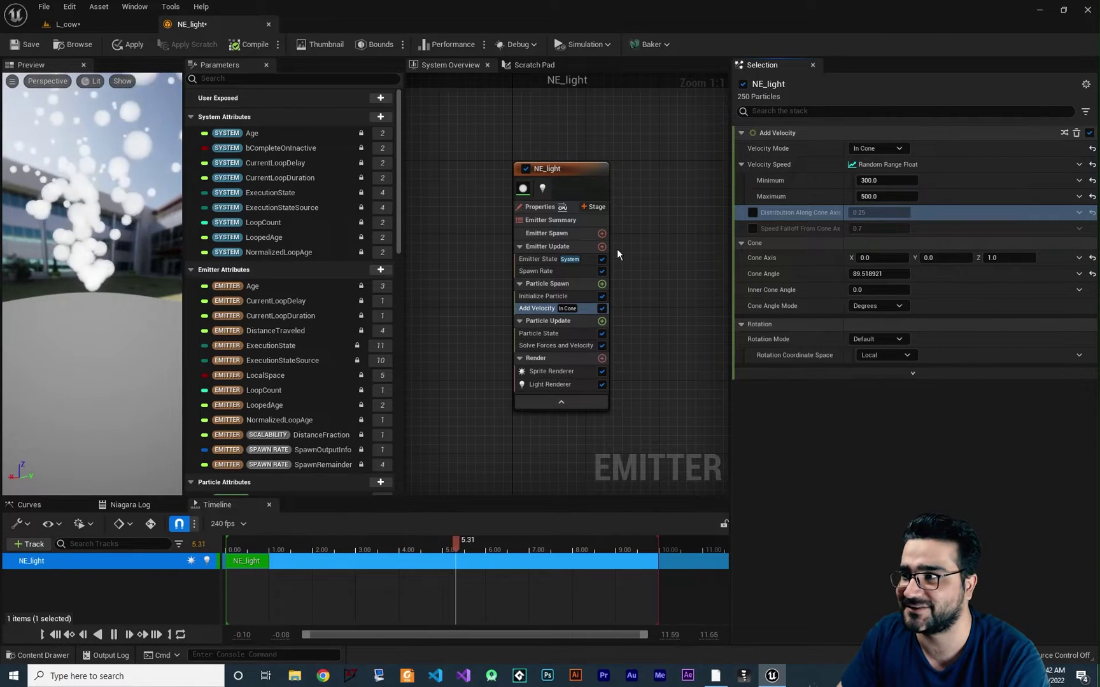
click(875, 274)
text(45)
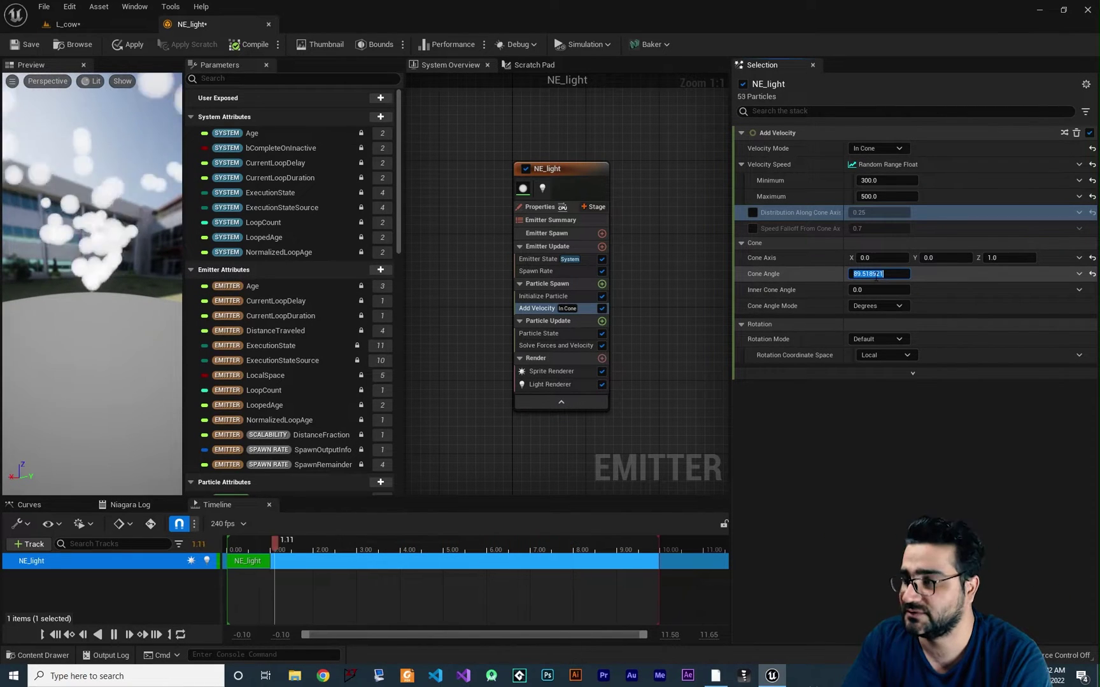
key(Return)
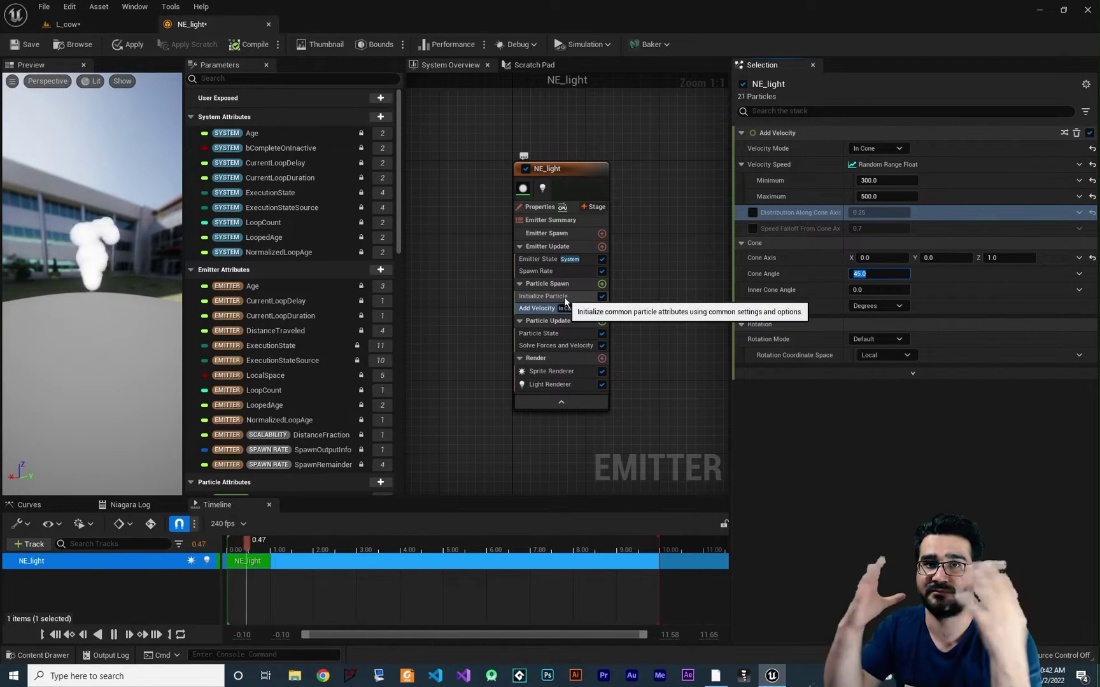
Add a Shape Location module to Particle Spawn with a sphere radius of 20
click(601, 284)
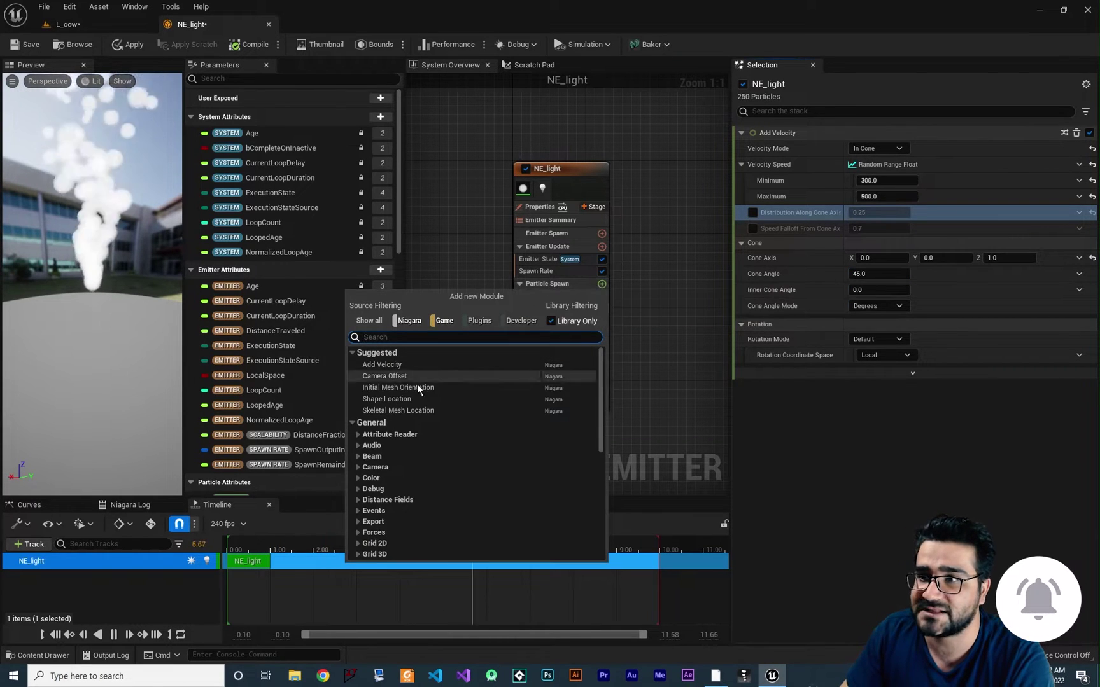
click(397, 401)
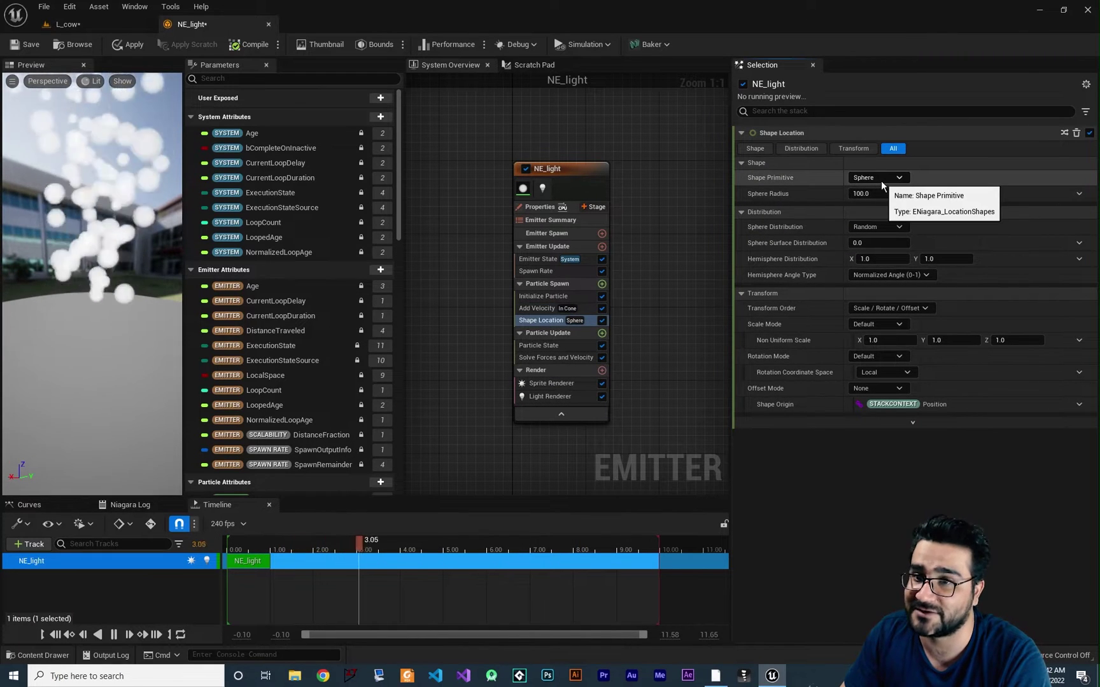
click(867, 194)
text(20)
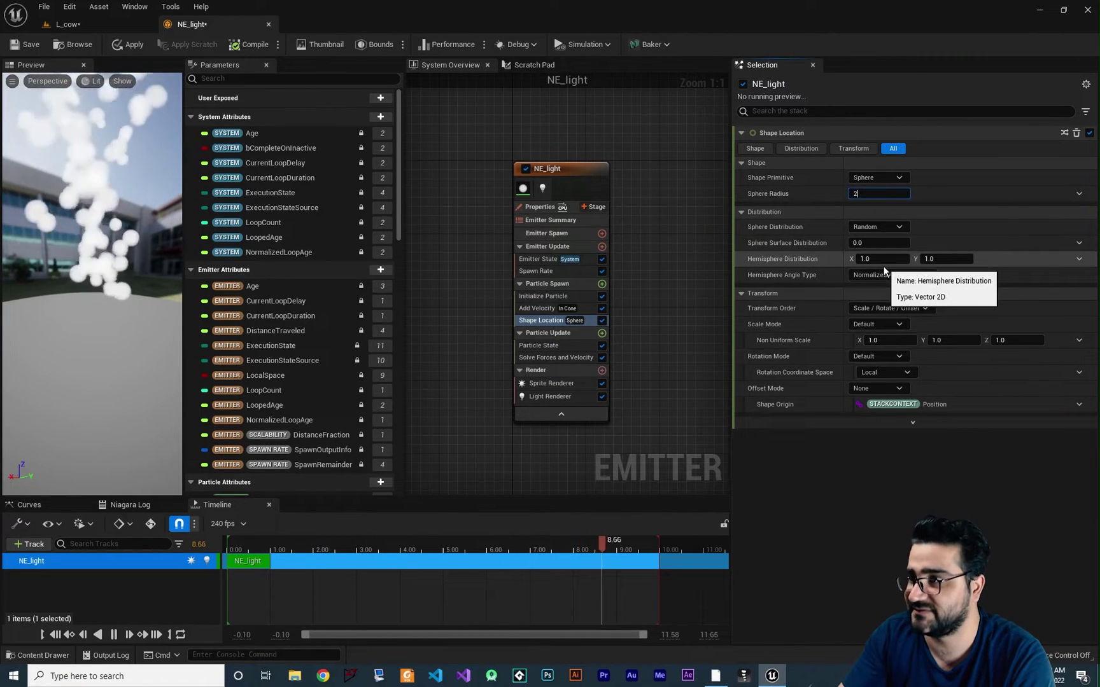
key(Return)
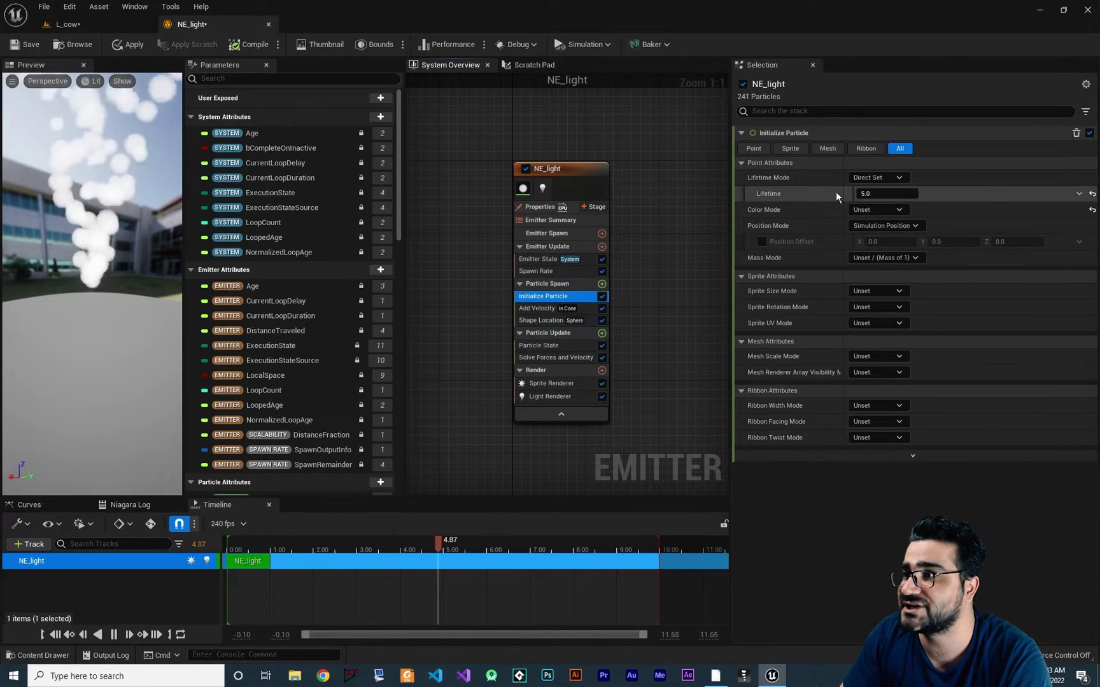
Make particle Lifetime a Random Range Float from 2 to 3
click(1079, 194)
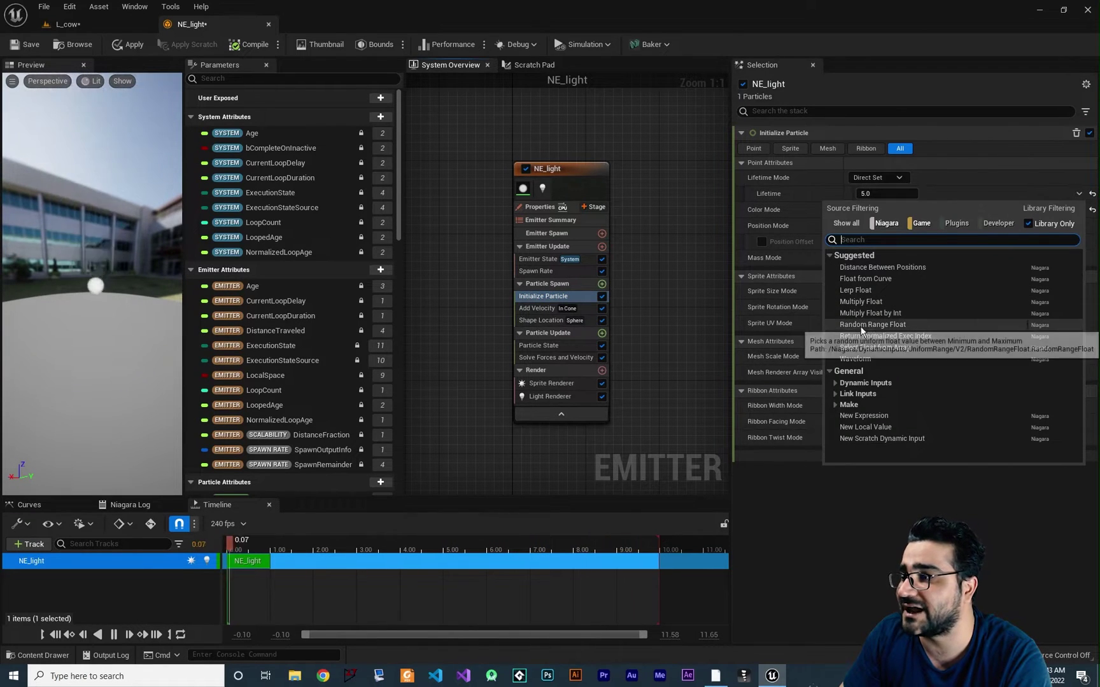
click(882, 325)
text(2)
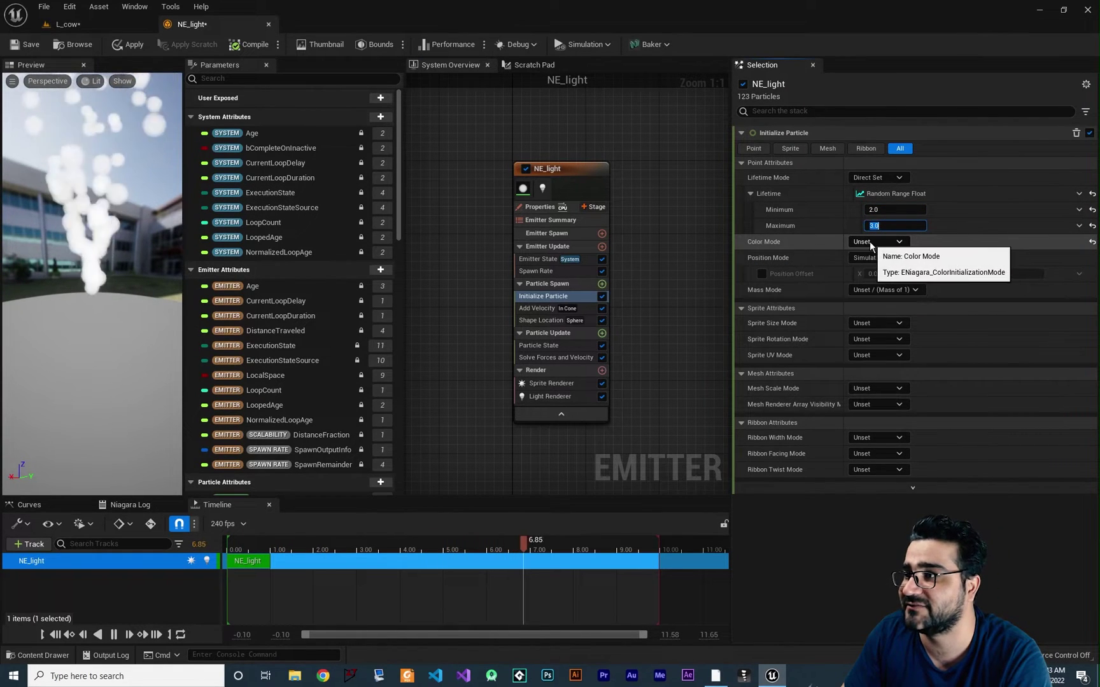
Set Initialize Particle's Color Mode to Direct Set with colour R 0.1, G 0.5, B 50
click(869, 241)
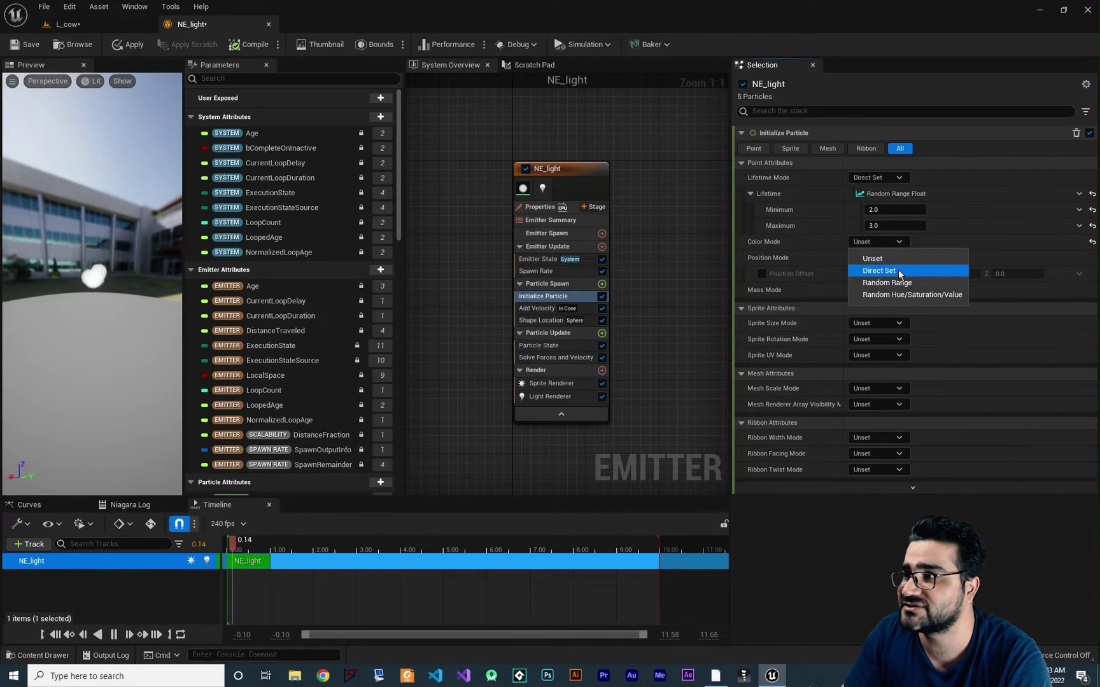
click(898, 269)
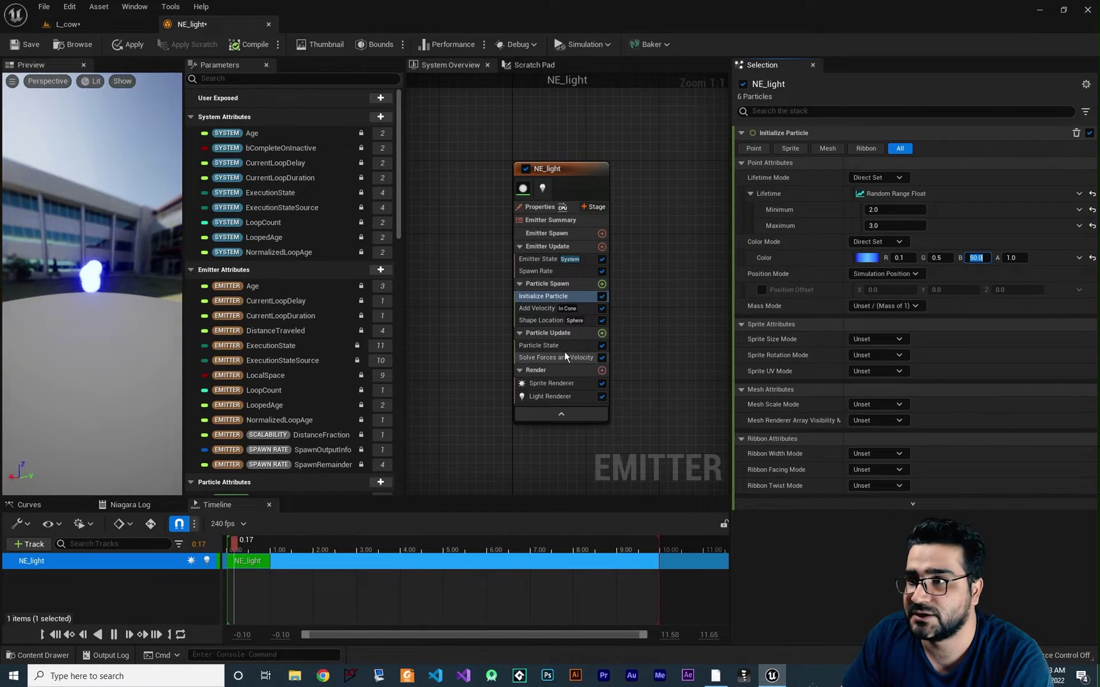
click(603, 334)
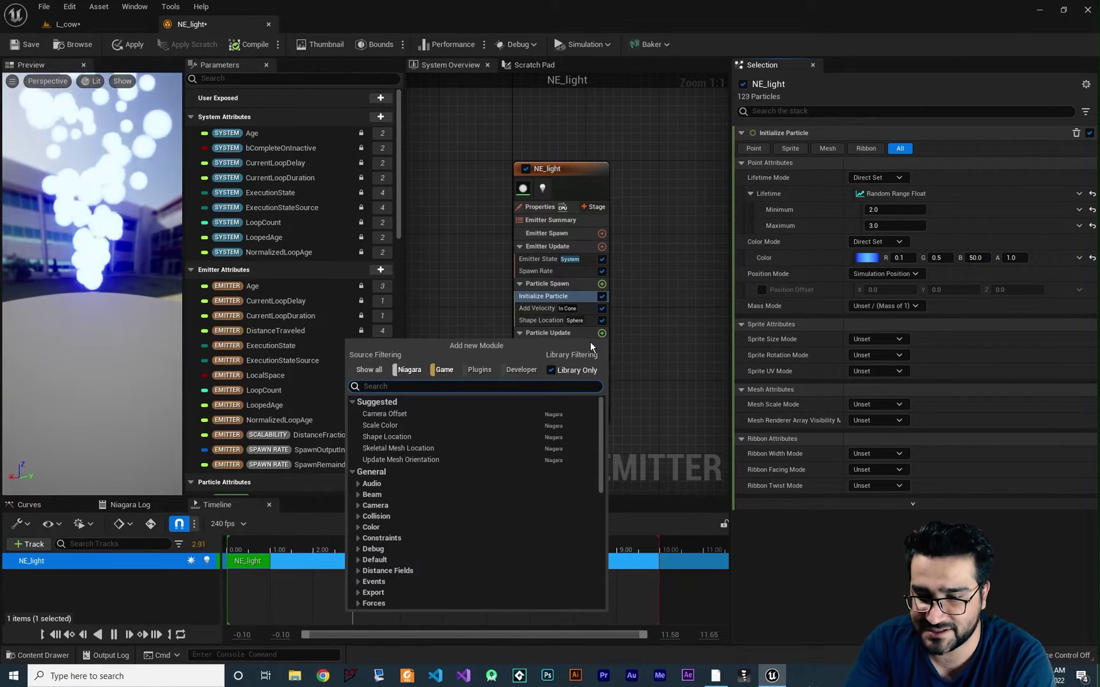
Add a Gravity Force module to Particle Update with a Z strength of -500
text(gra)
click(458, 457)
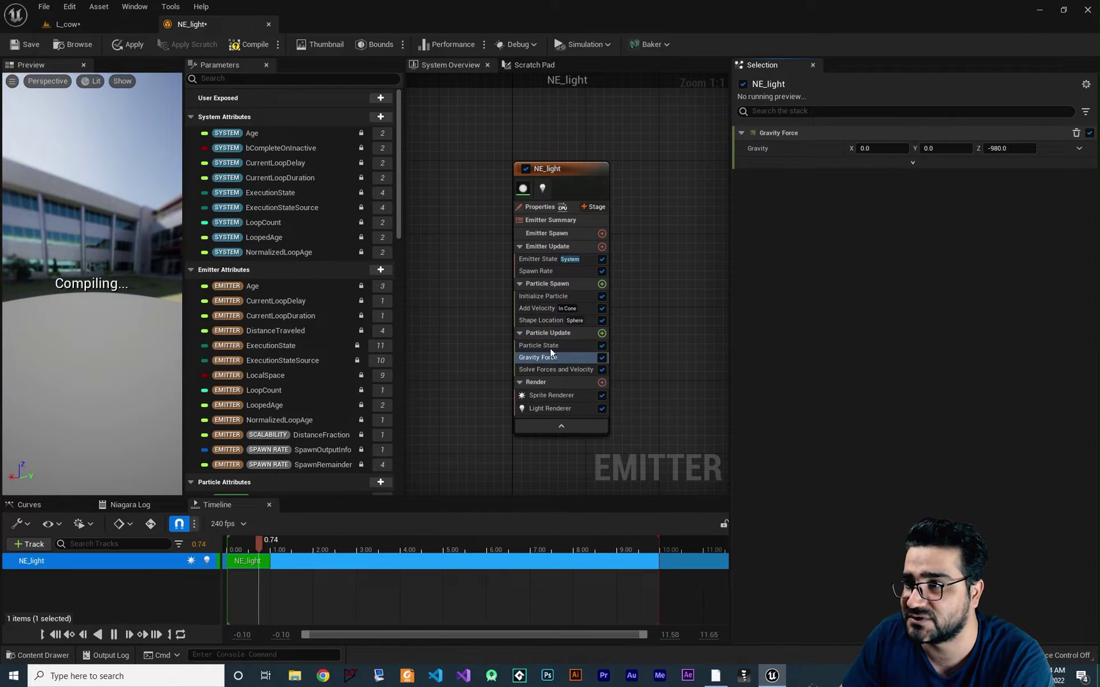
click(1005, 150)
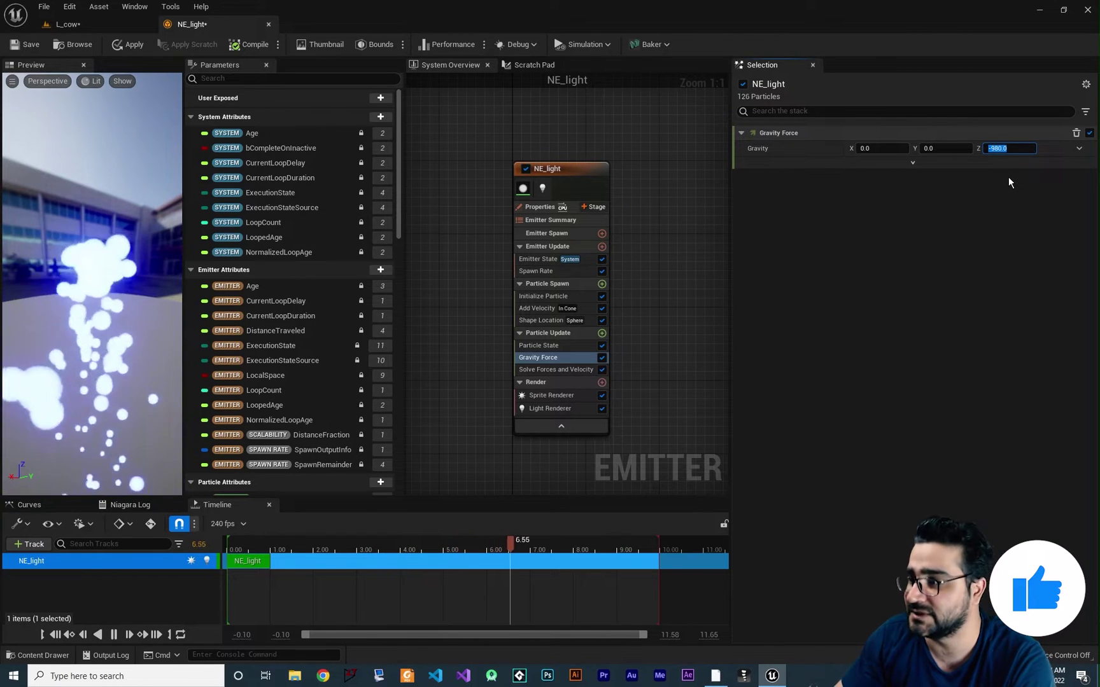
text(-500)
key(Return)
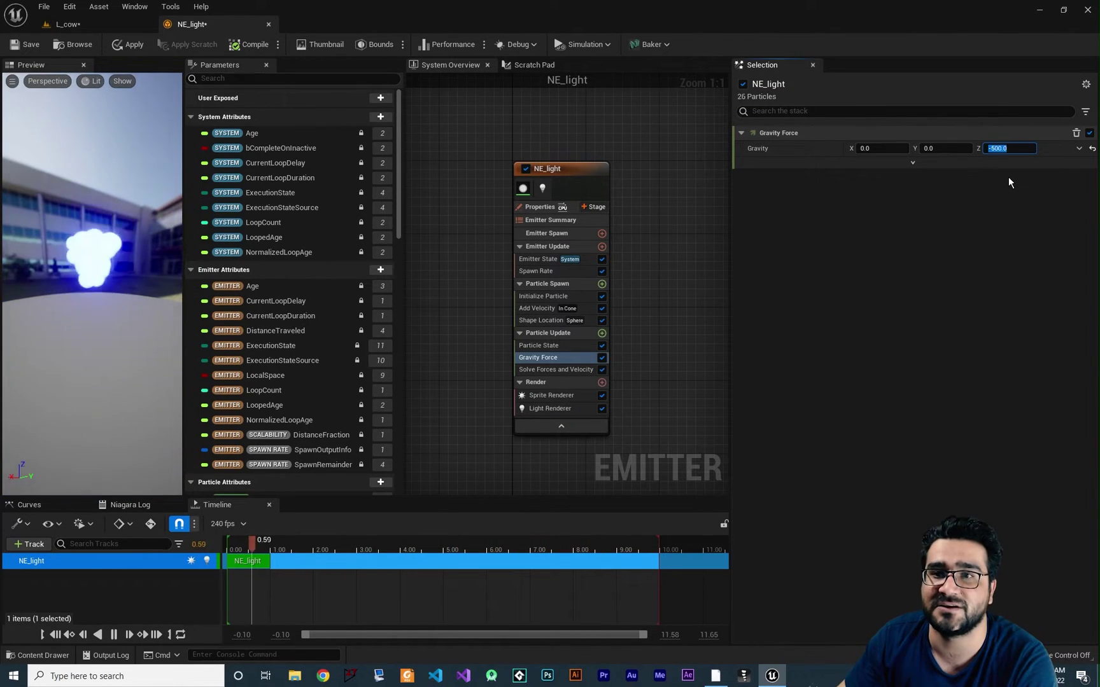
drag(106, 275, 79, 250)
scroll(79, 250, down, 5)
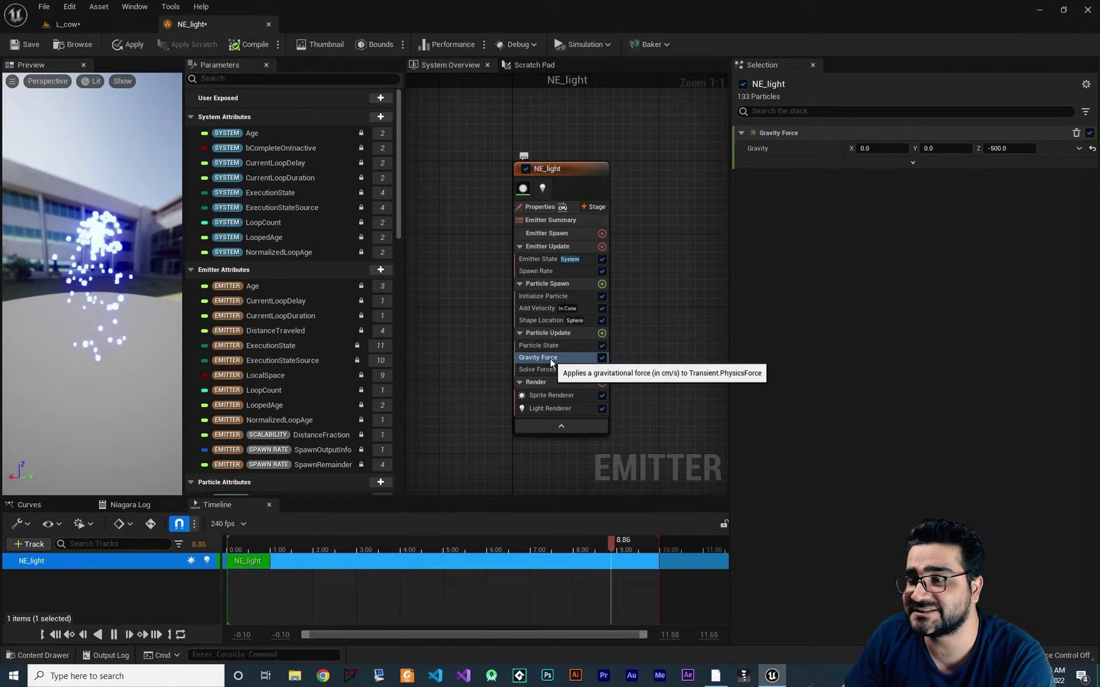
click(601, 333)
Add a Drag module to Particle Update and lower Gravity Force Z to -300
text(dra)
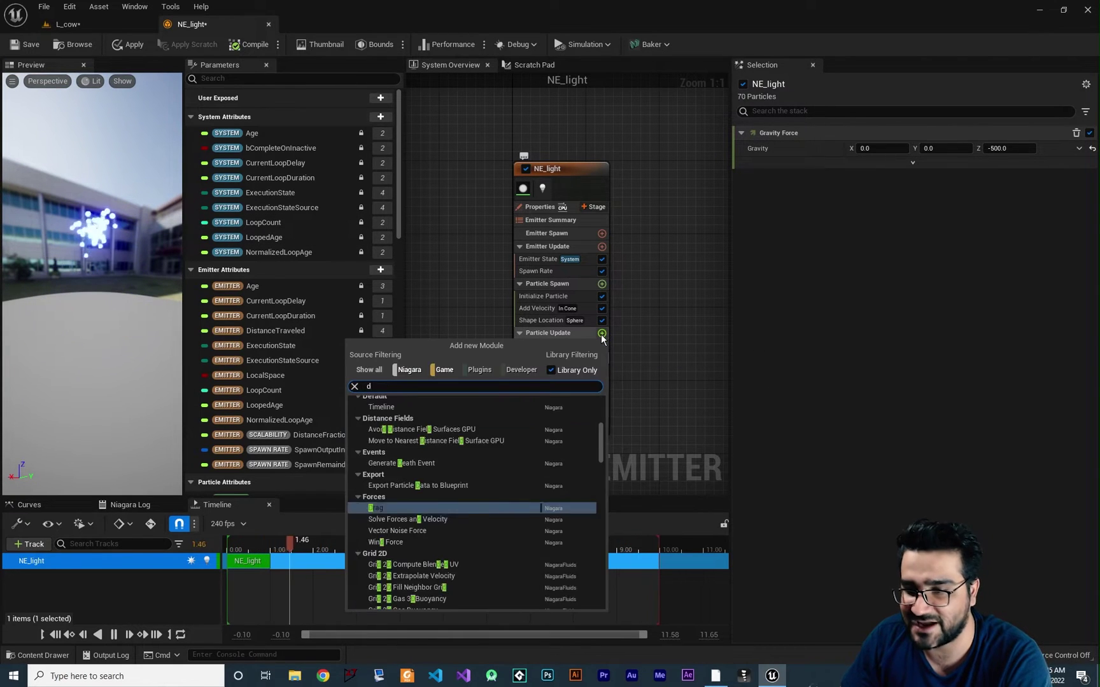
click(418, 437)
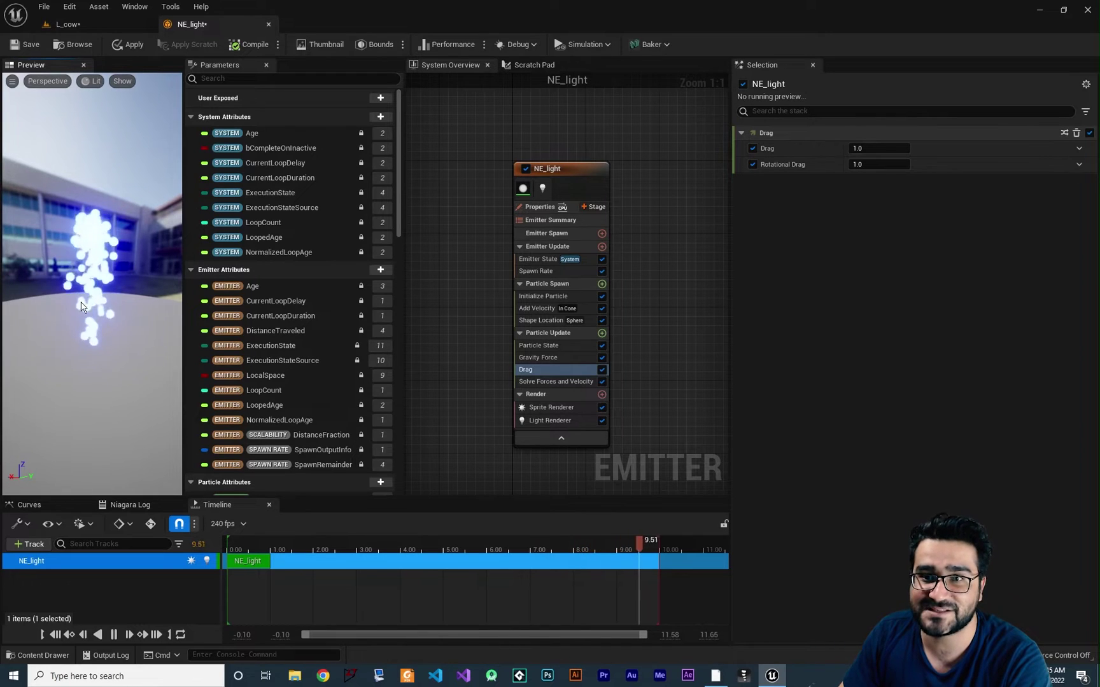
click(84, 188)
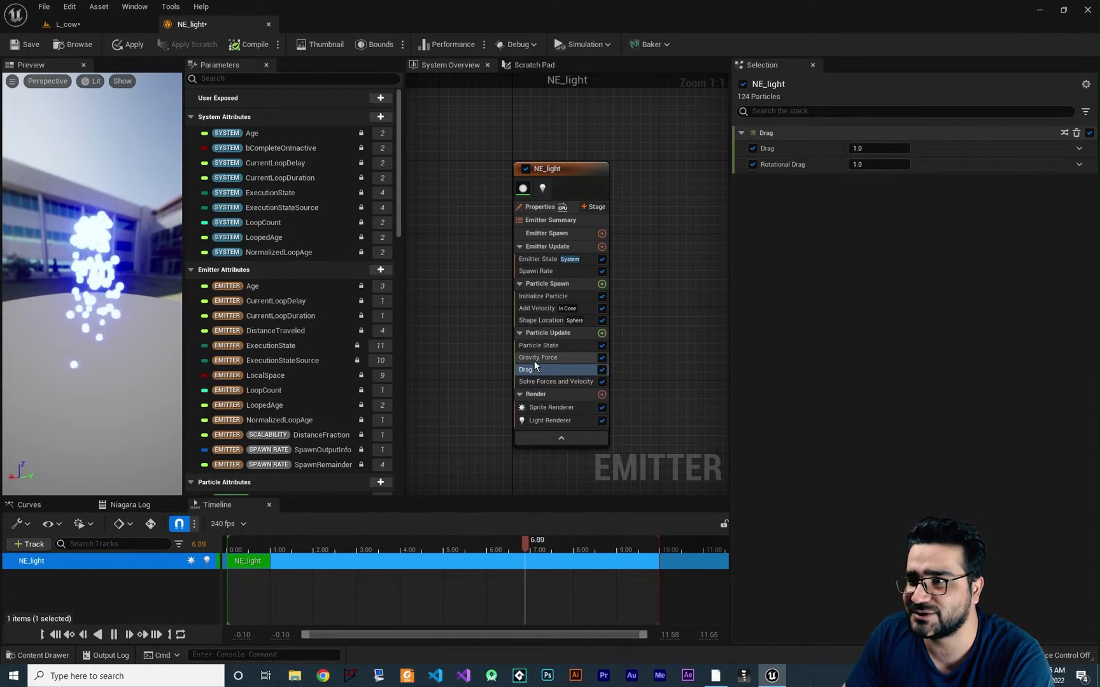
click(538, 357)
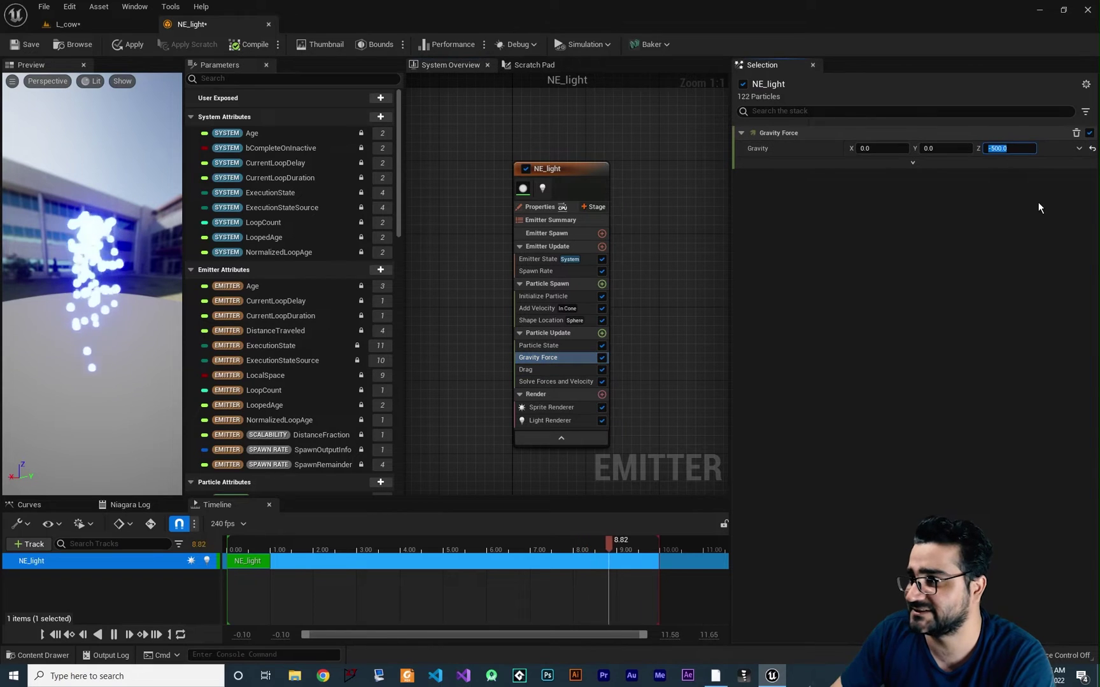
text(-300)
key(Return)
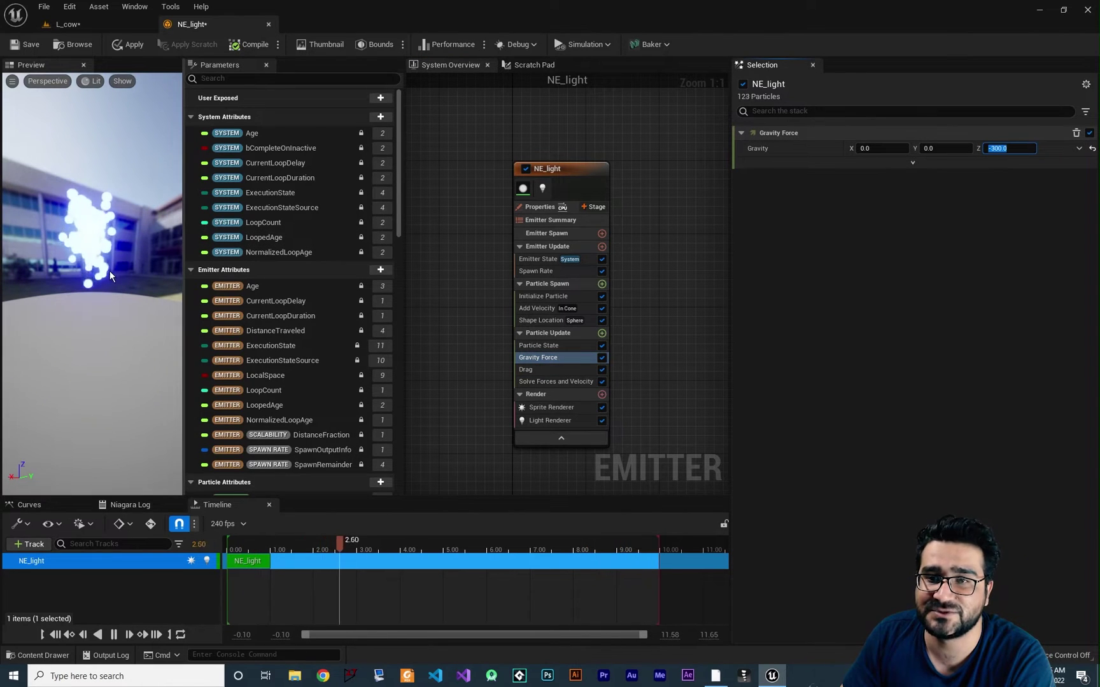
Set the Drag amount to 0.5
click(530, 369)
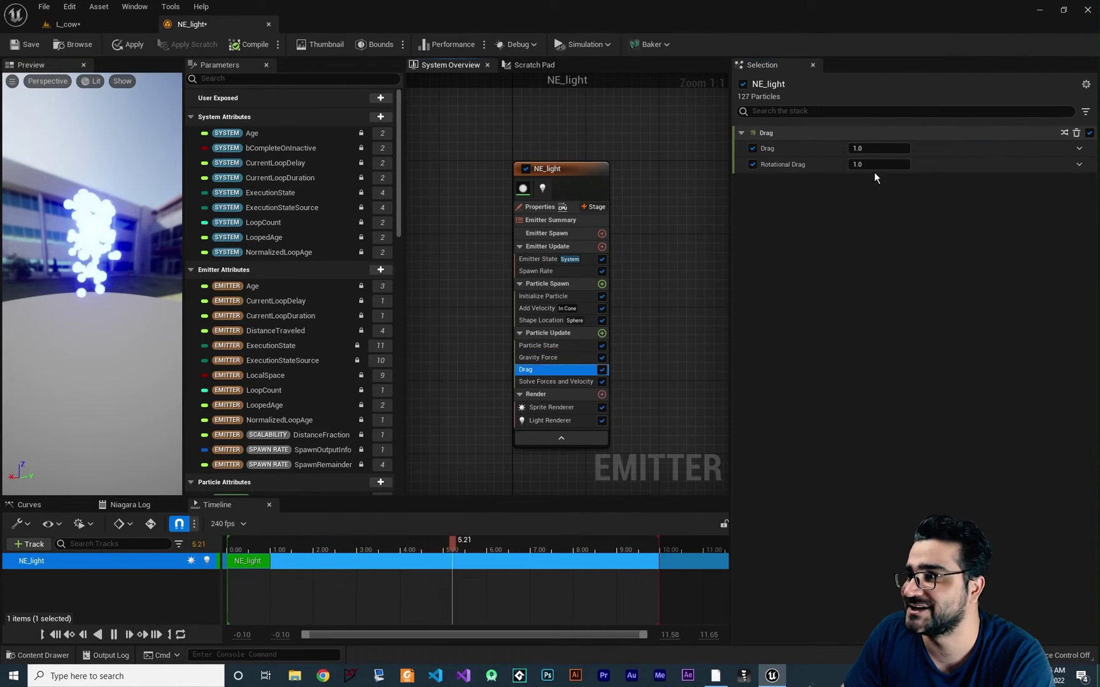
click(877, 148)
text(0.5)
key(Return)
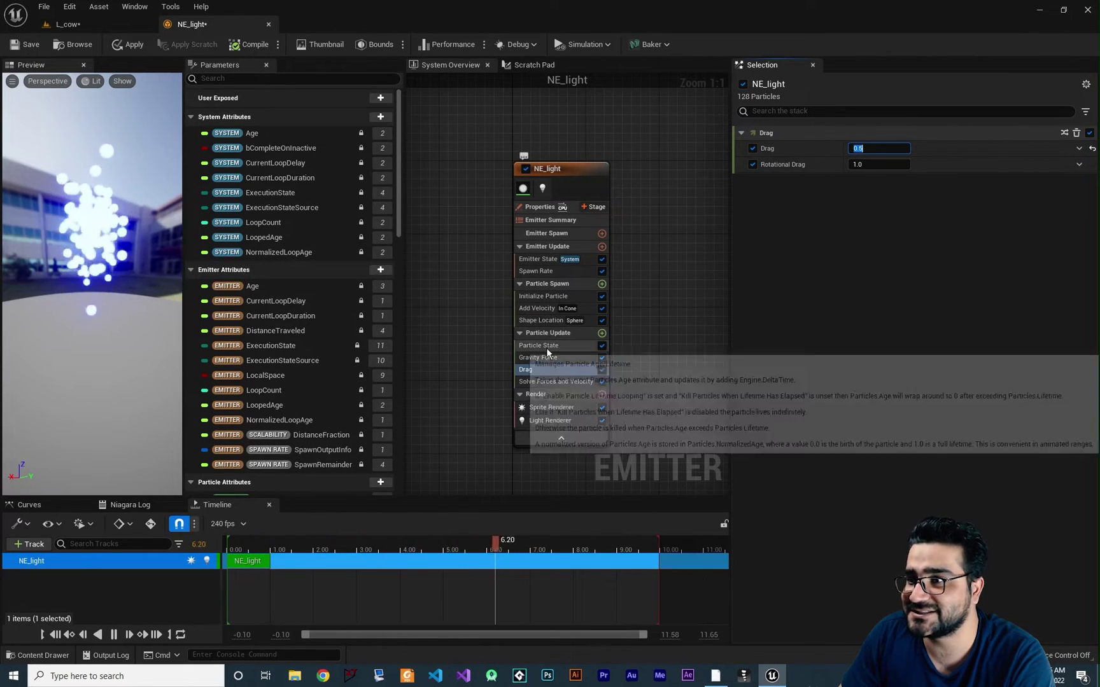
click(542, 298)
Set the particle lifetime to a minimum of 5 and maximum of 7 seconds
click(894, 210)
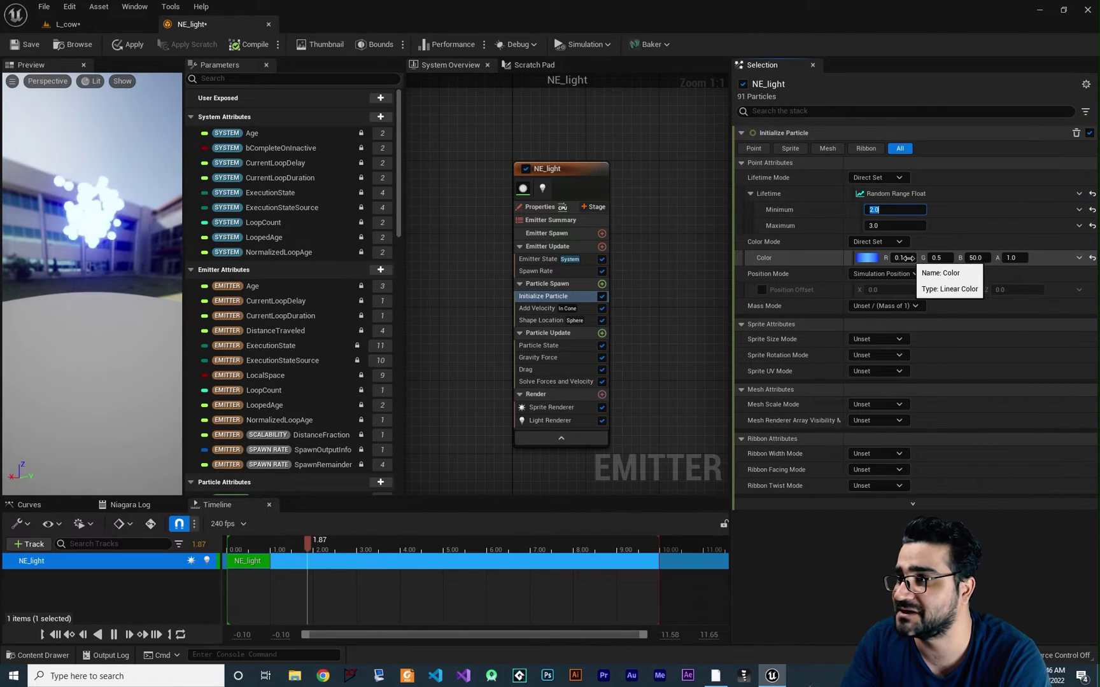
key(Return)
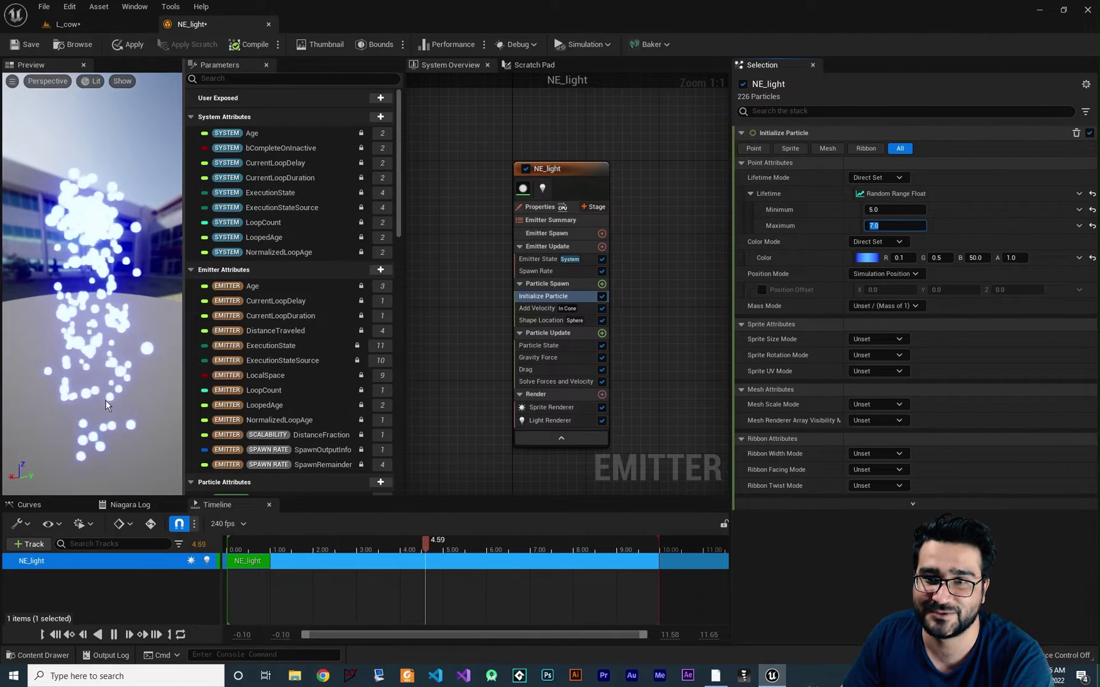
key(shift+Tab)
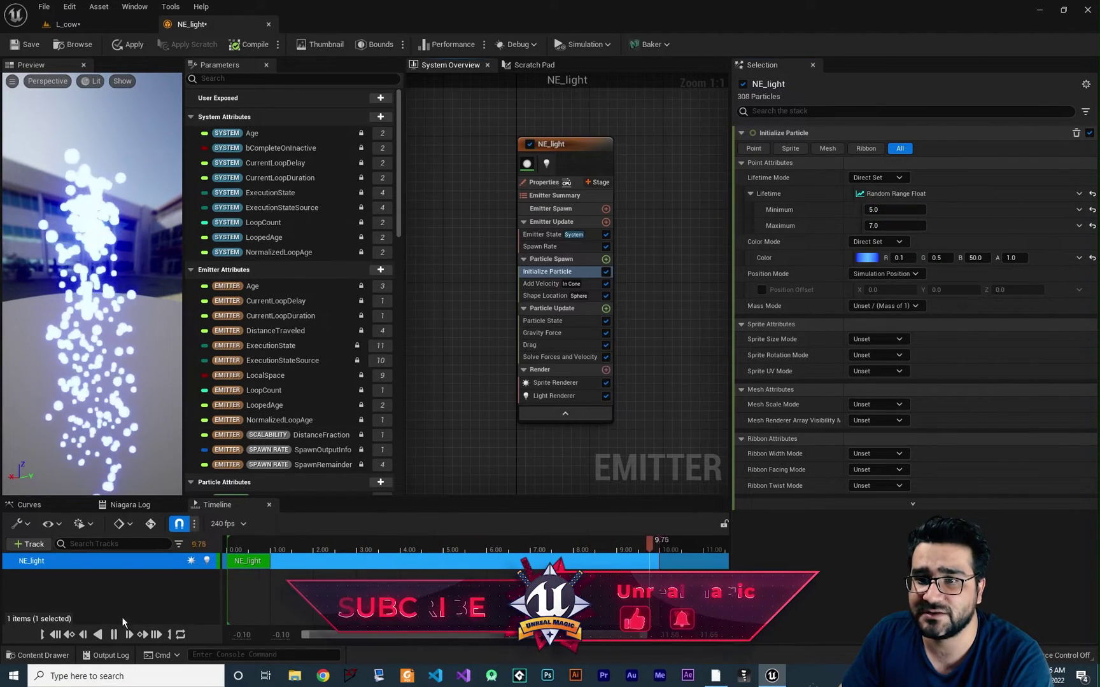
Create NE_light_System from the NE_light emitter in lightrender, then return to the L_cow level
click(39, 655)
right_click(224, 501)
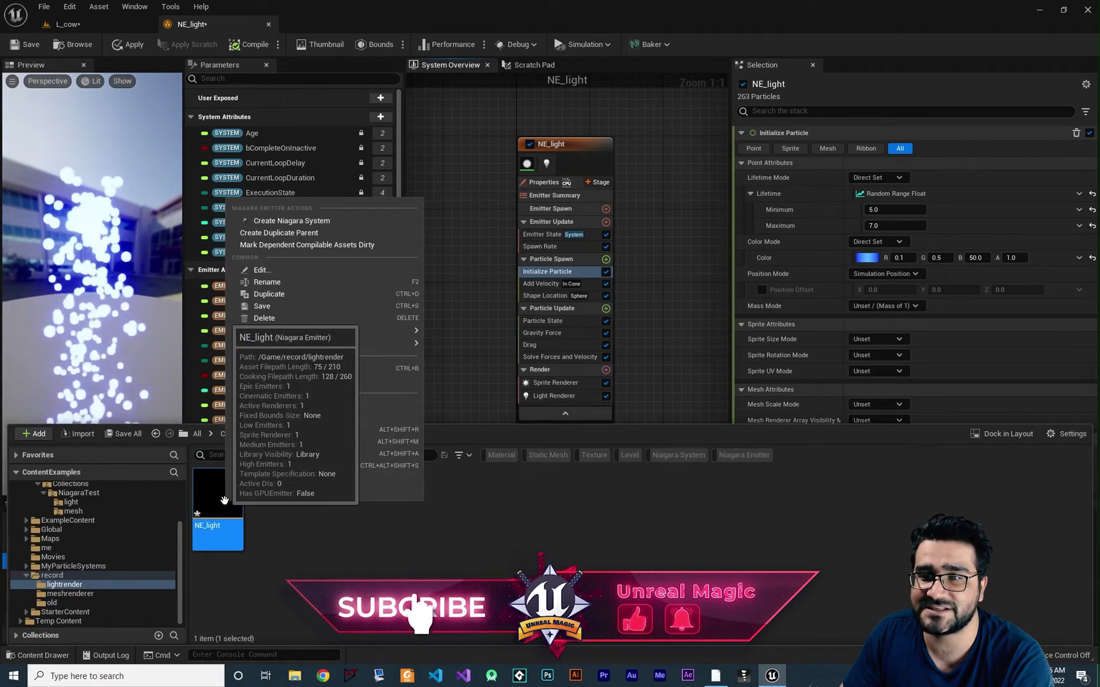
key(Escape)
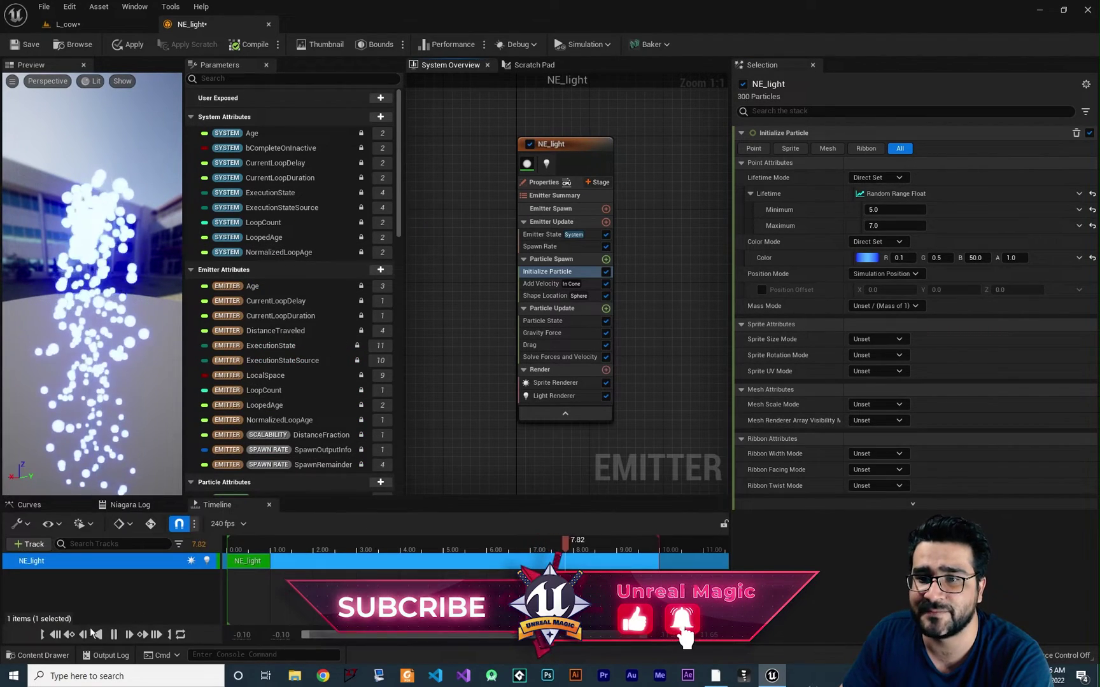
click(39, 655)
click(273, 497)
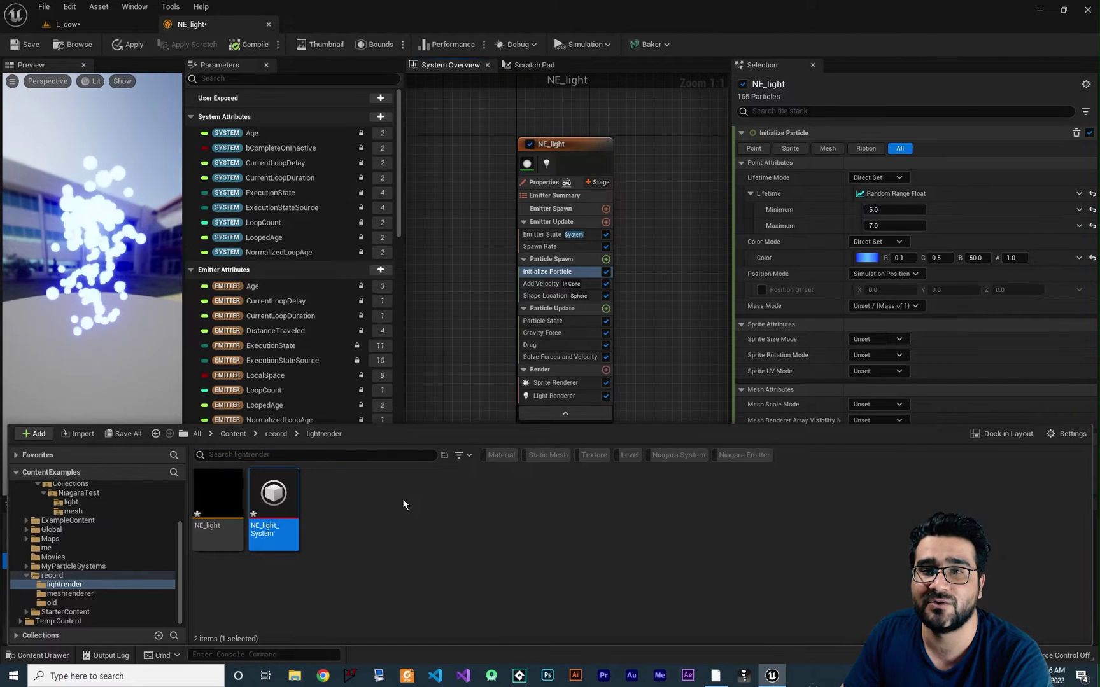
click(68, 24)
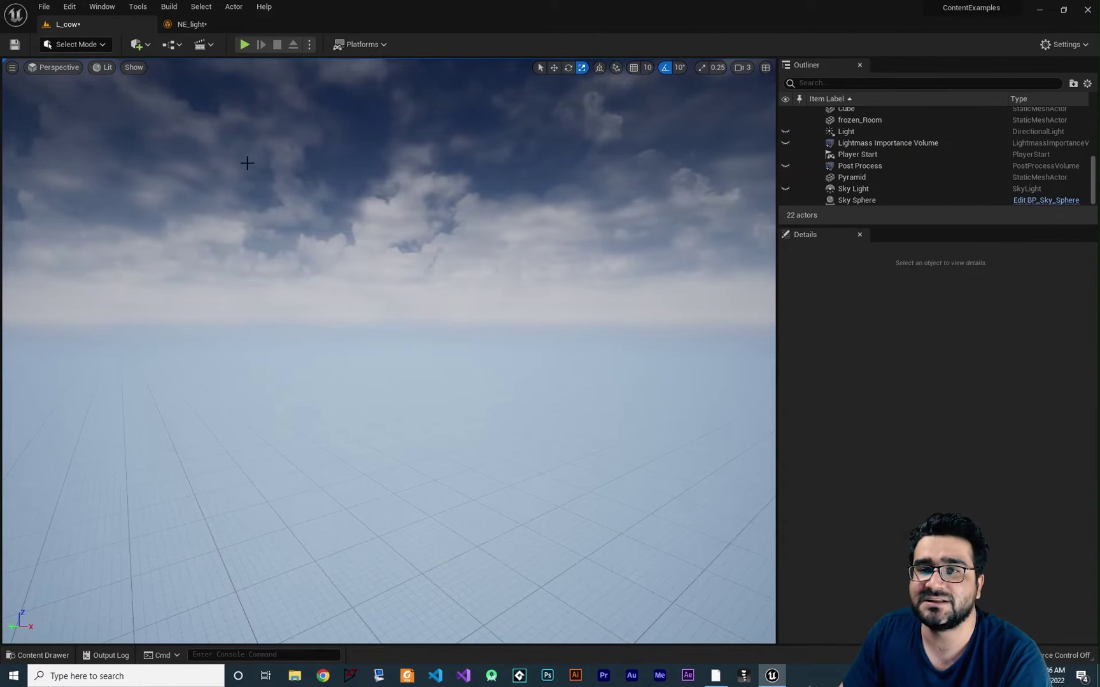
Place a Plane shape in the level and stretch it into a large square
click(145, 46)
mouse_move(179, 165)
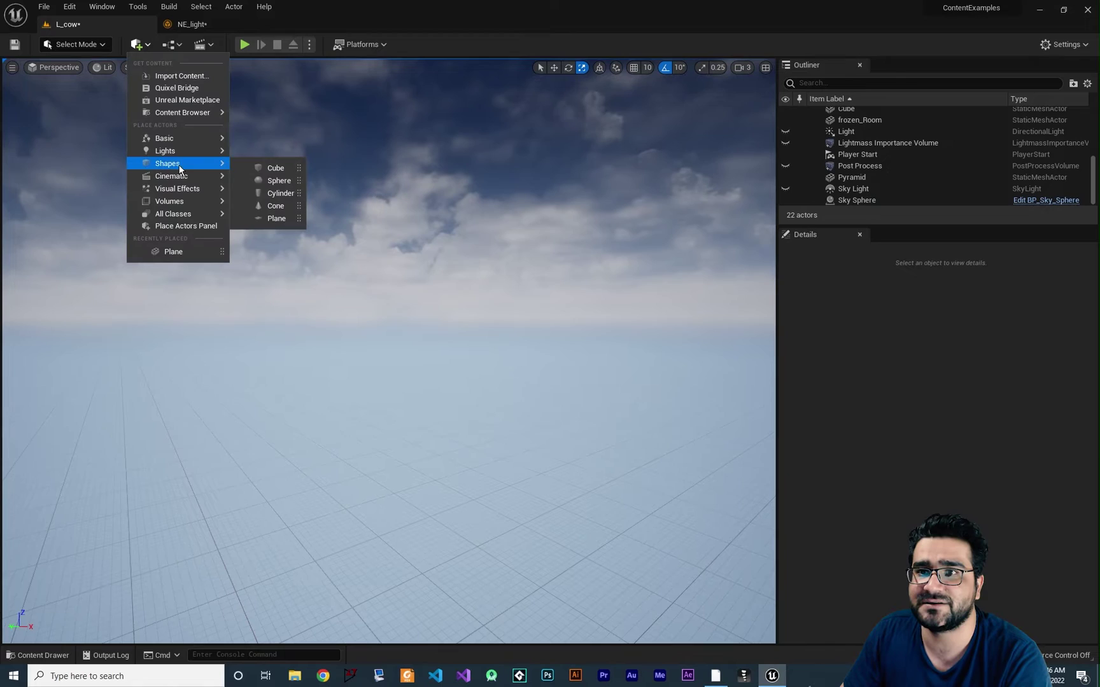
click(273, 219)
key(f)
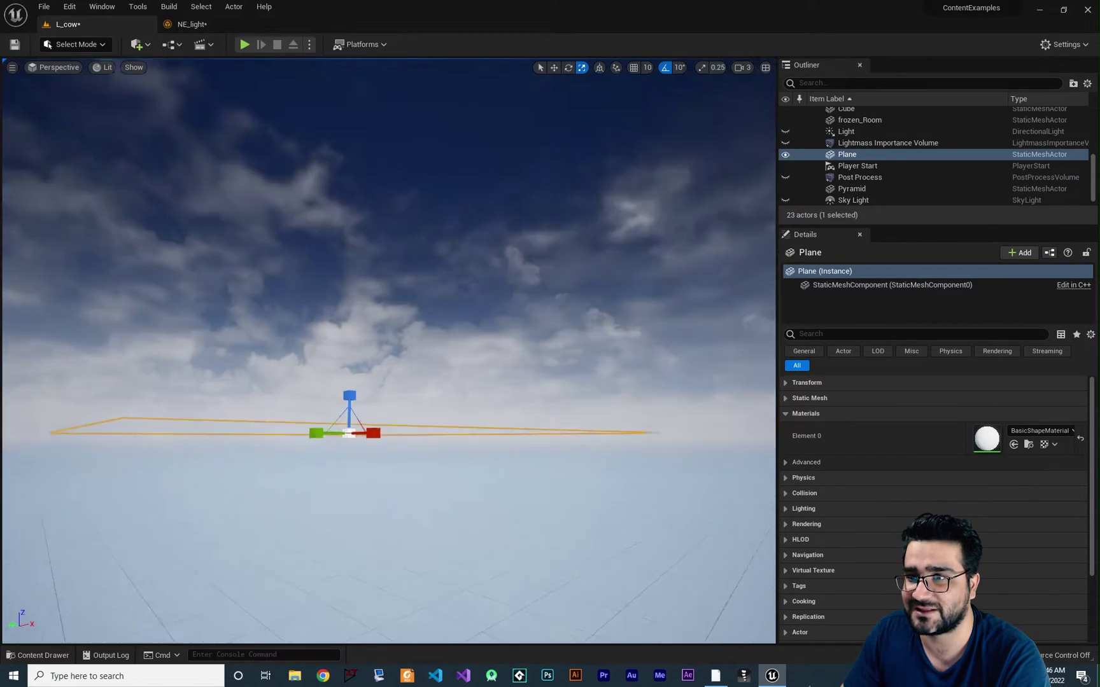
alt+drag(389, 350, 391, 446)
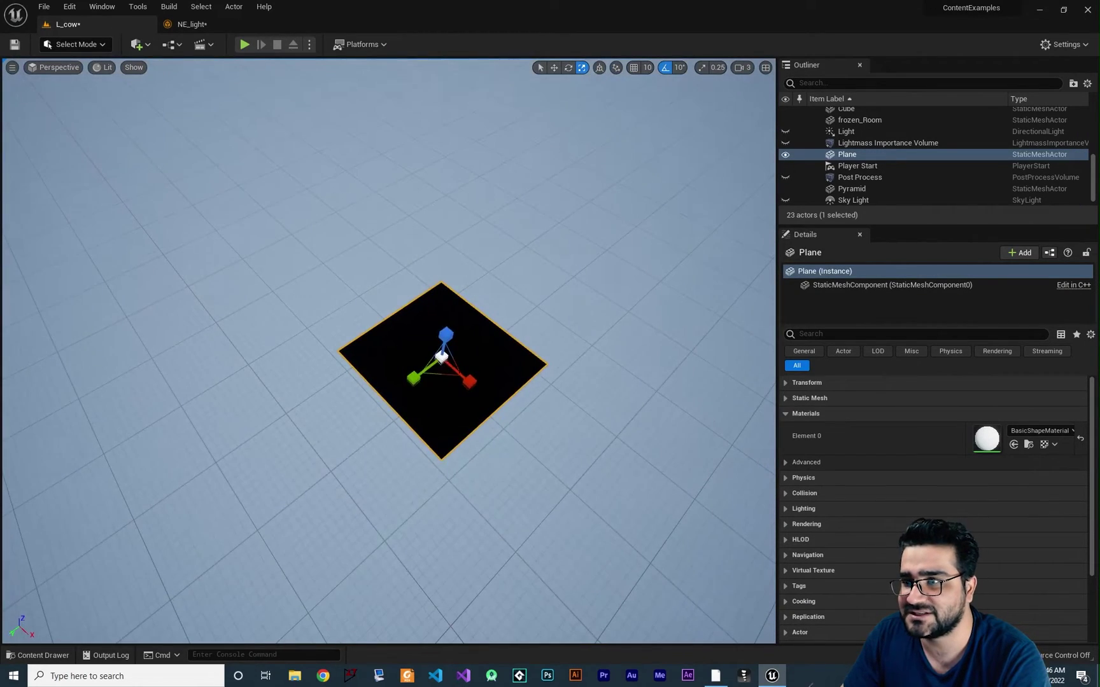
drag(414, 378, 375, 398)
drag(468, 380, 528, 417)
scroll(333, 557, down, 5)
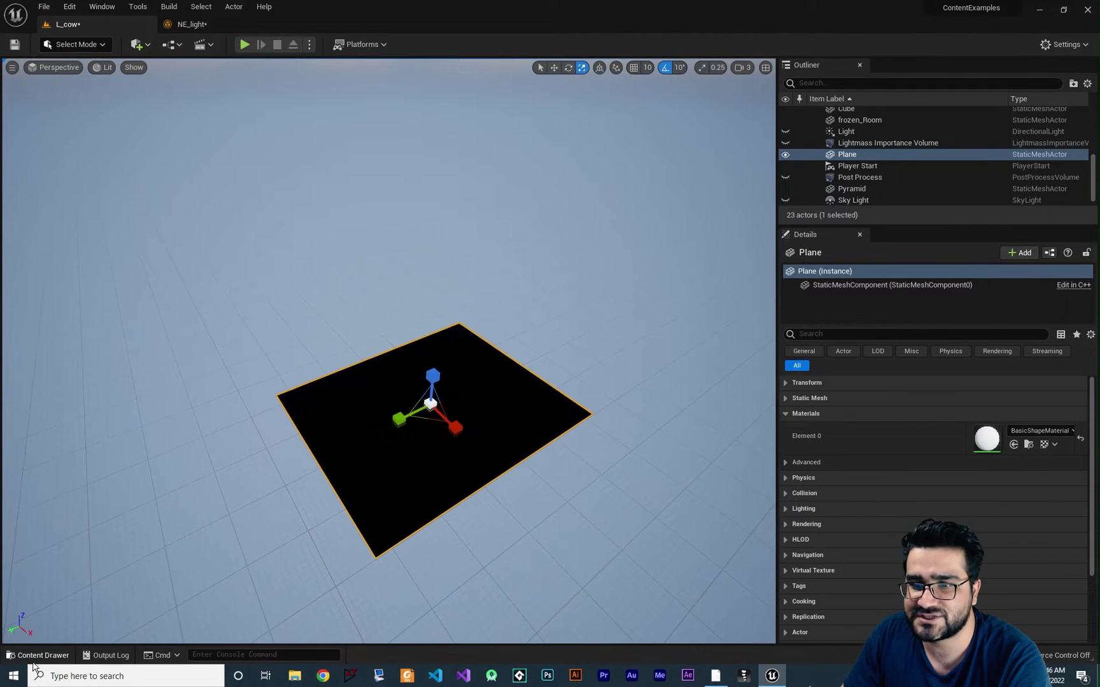
Drag NE_light_System from the Content Drawer onto the plane and position it
click(38, 655)
drag(273, 532, 409, 402)
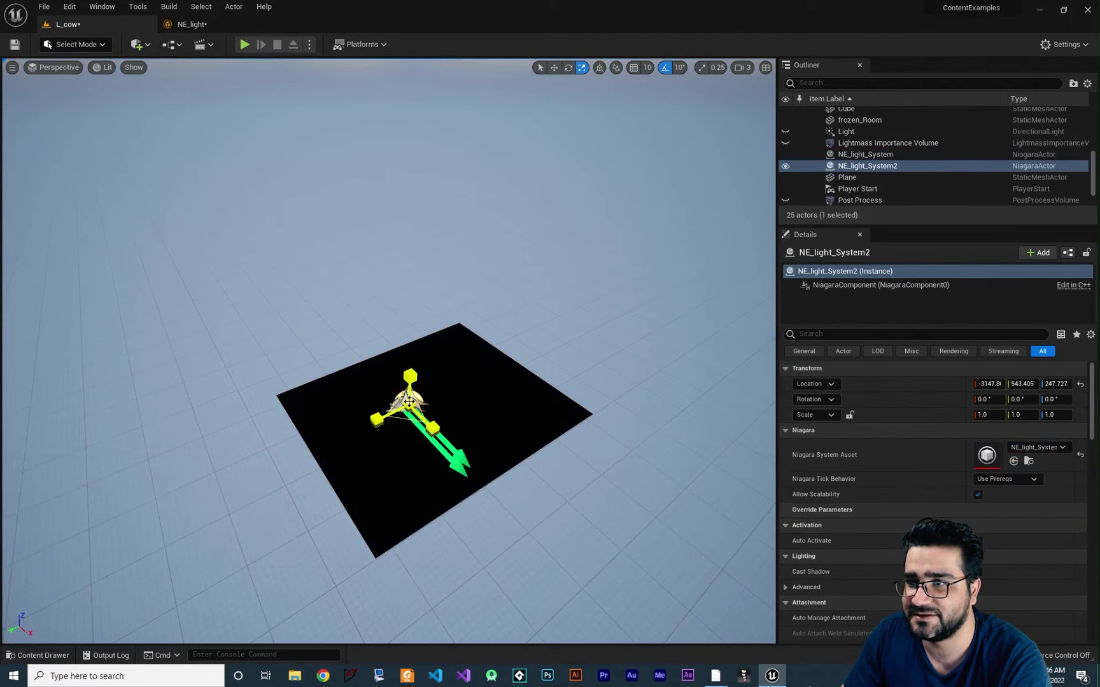
click(553, 67)
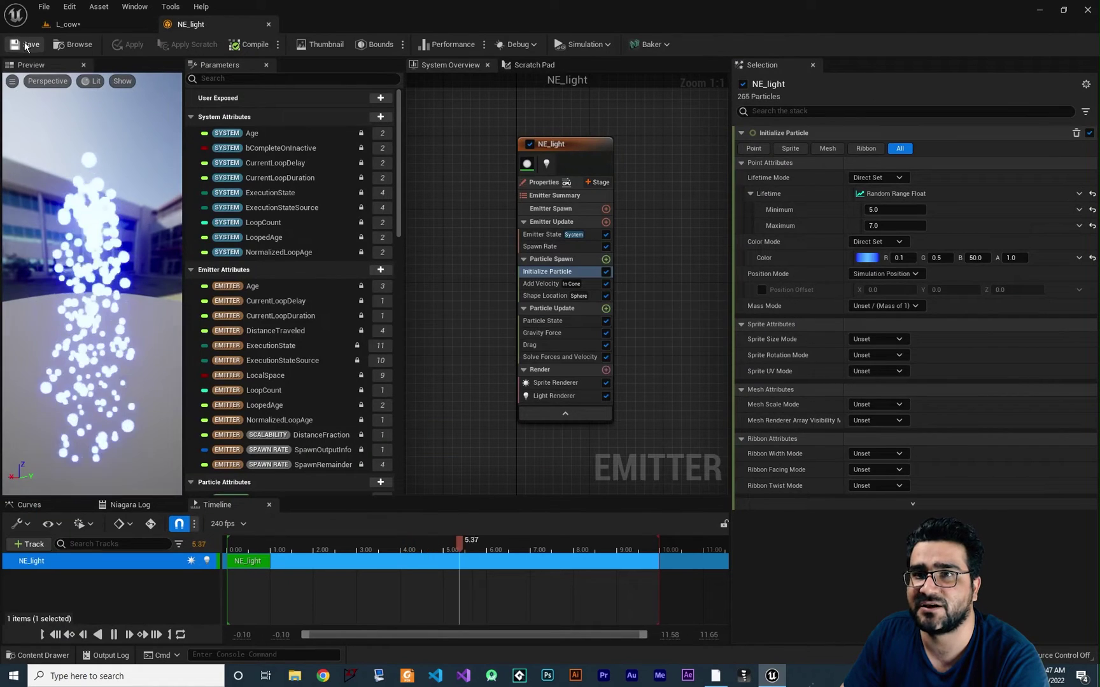
click(68, 25)
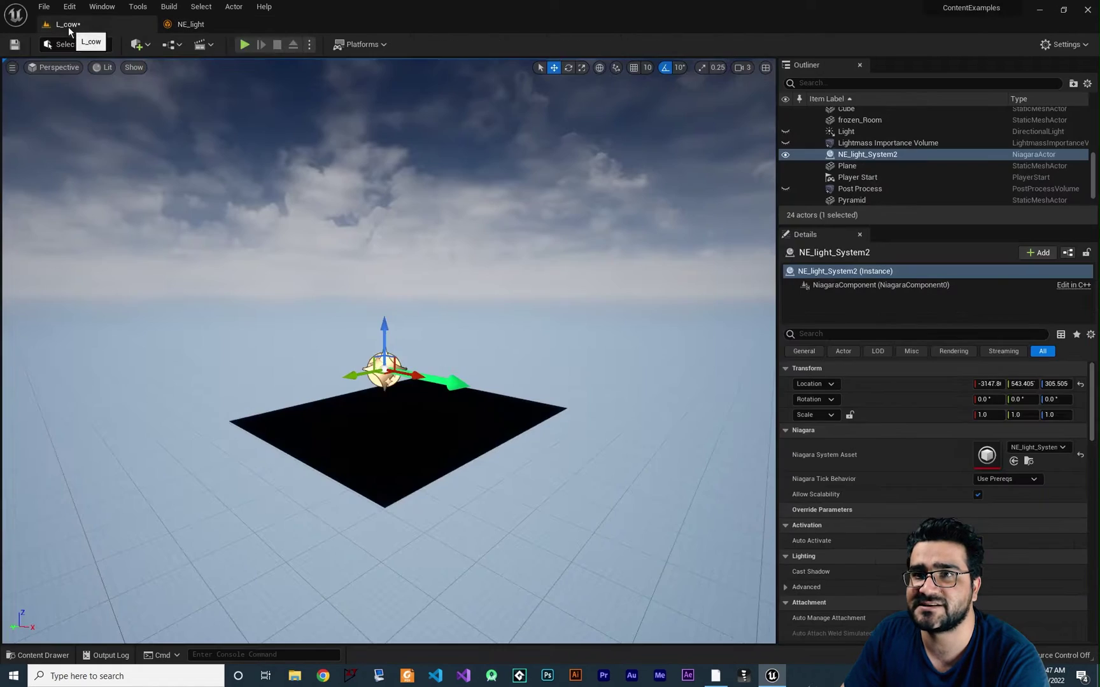
Scale the plane up much larger, then go back to the NE_light system
click(547, 295)
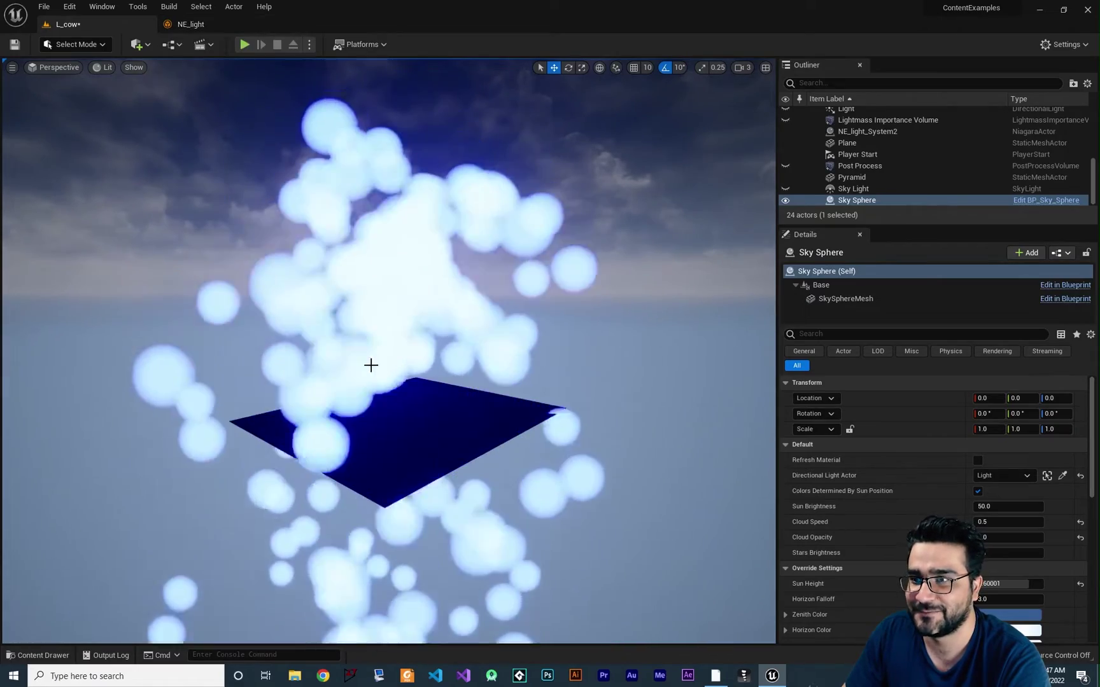
click(374, 399)
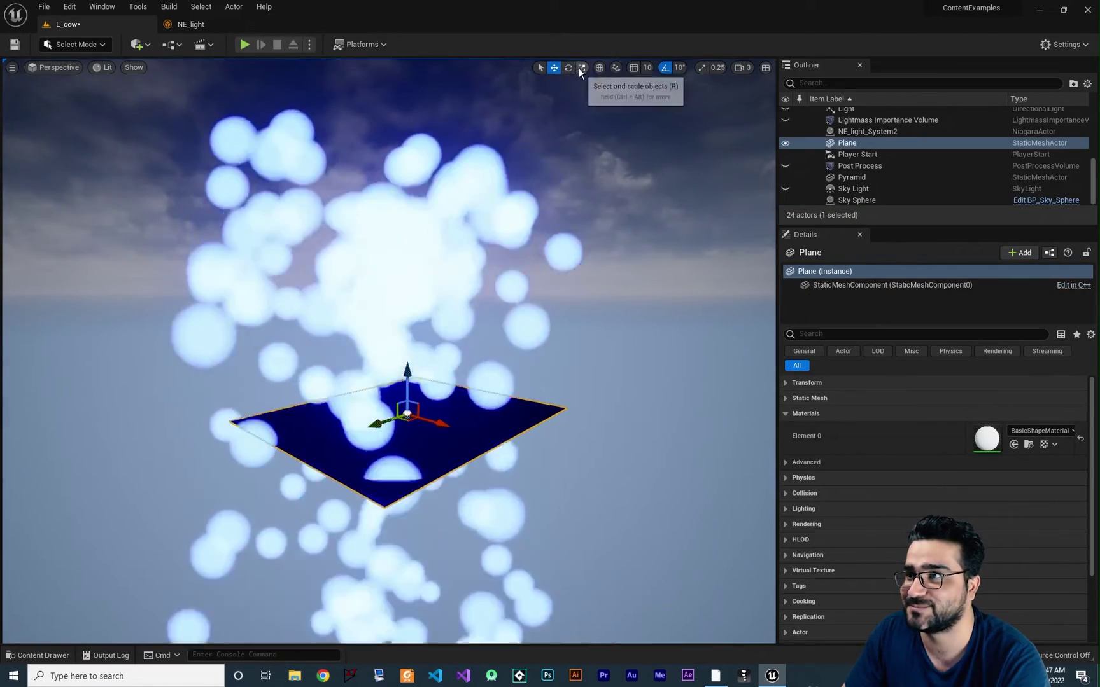
click(581, 67)
drag(407, 415, 489, 287)
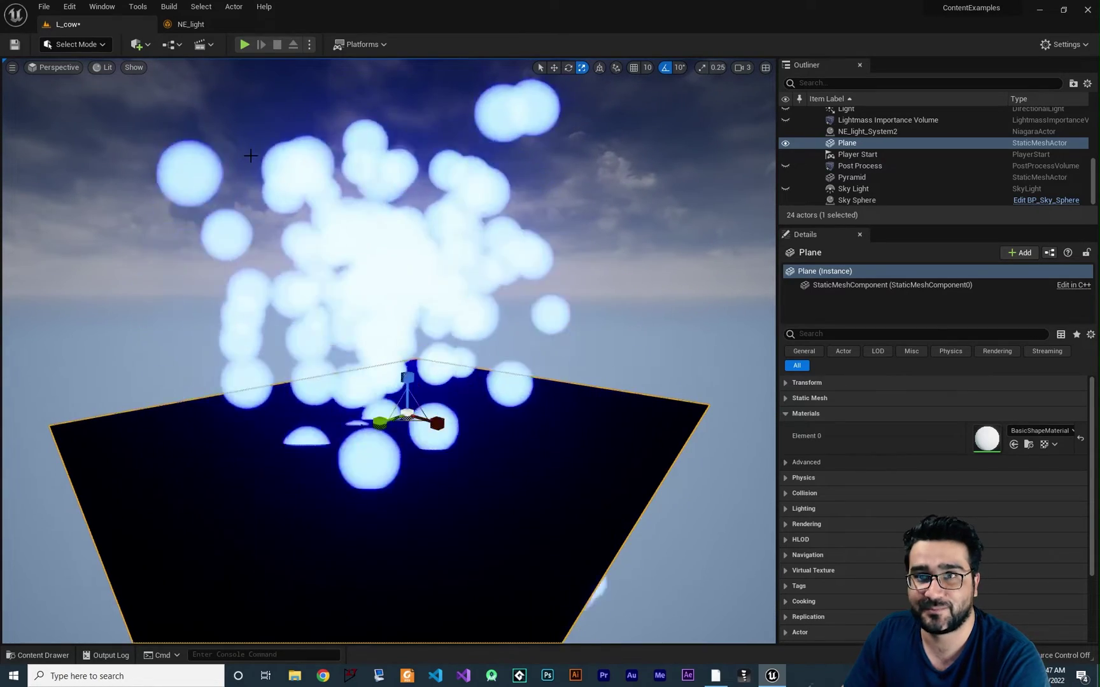
click(199, 27)
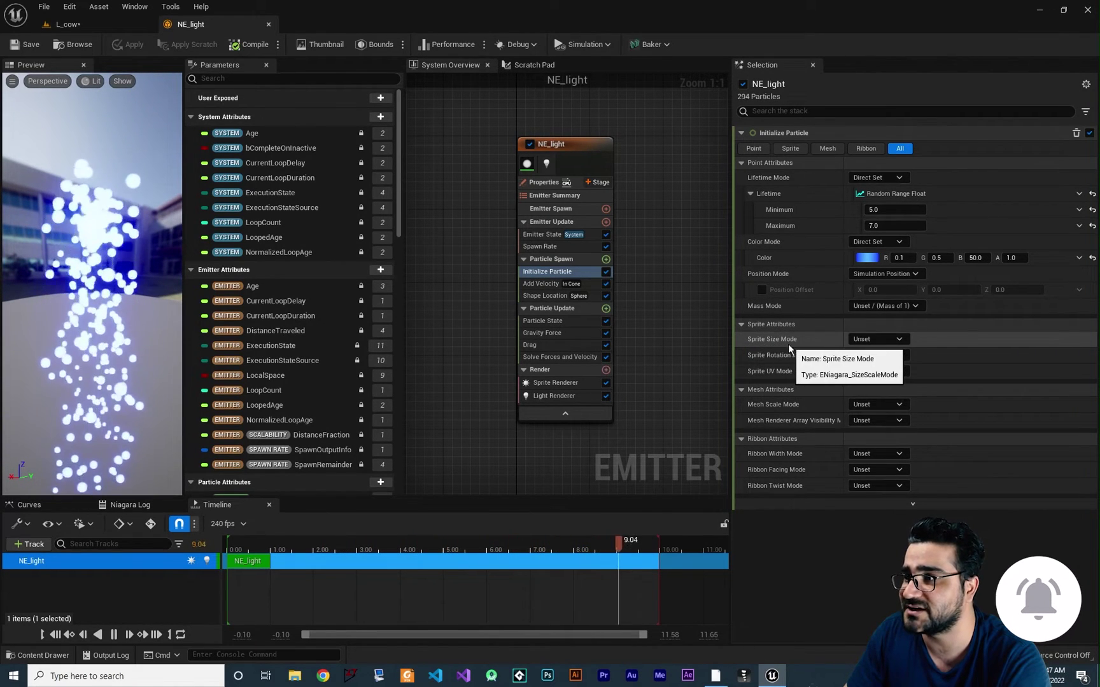
Set Initialize Particle's sprite size to Random Uniform, min 20, max 30, and preview it in L_cow
click(862, 338)
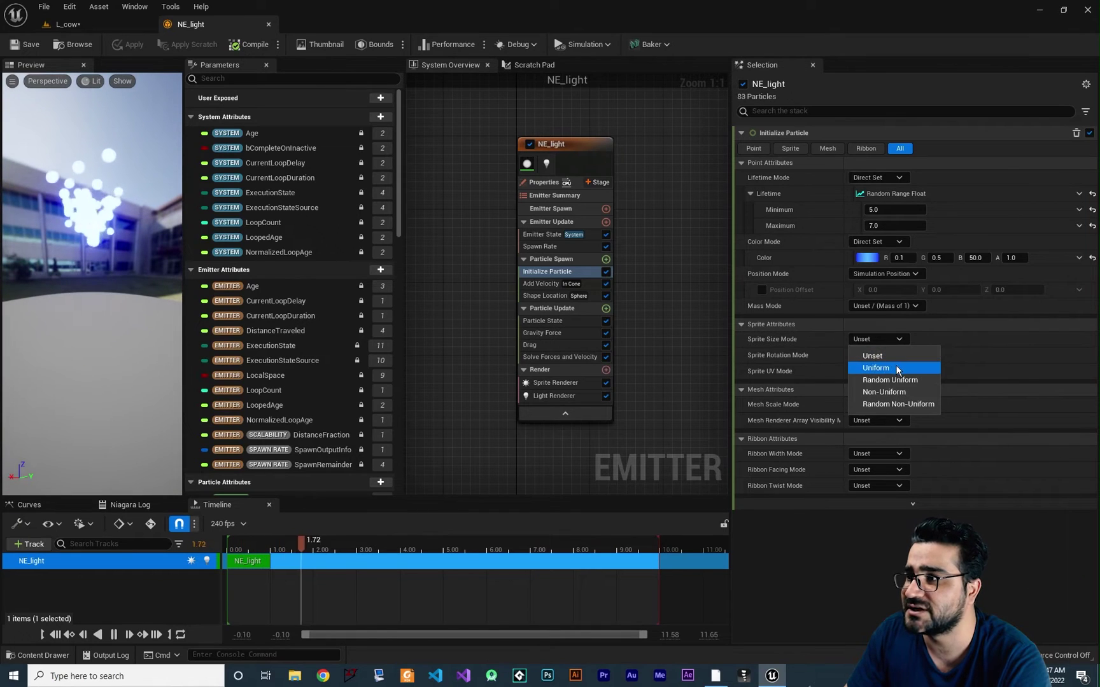
click(903, 381)
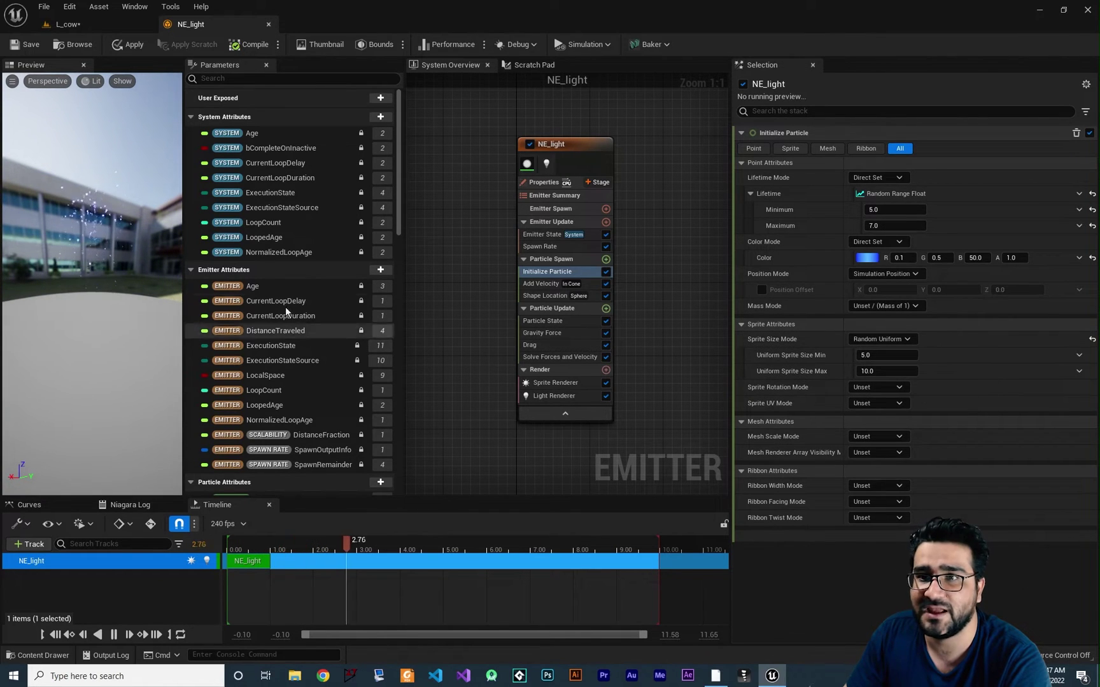
click(882, 355)
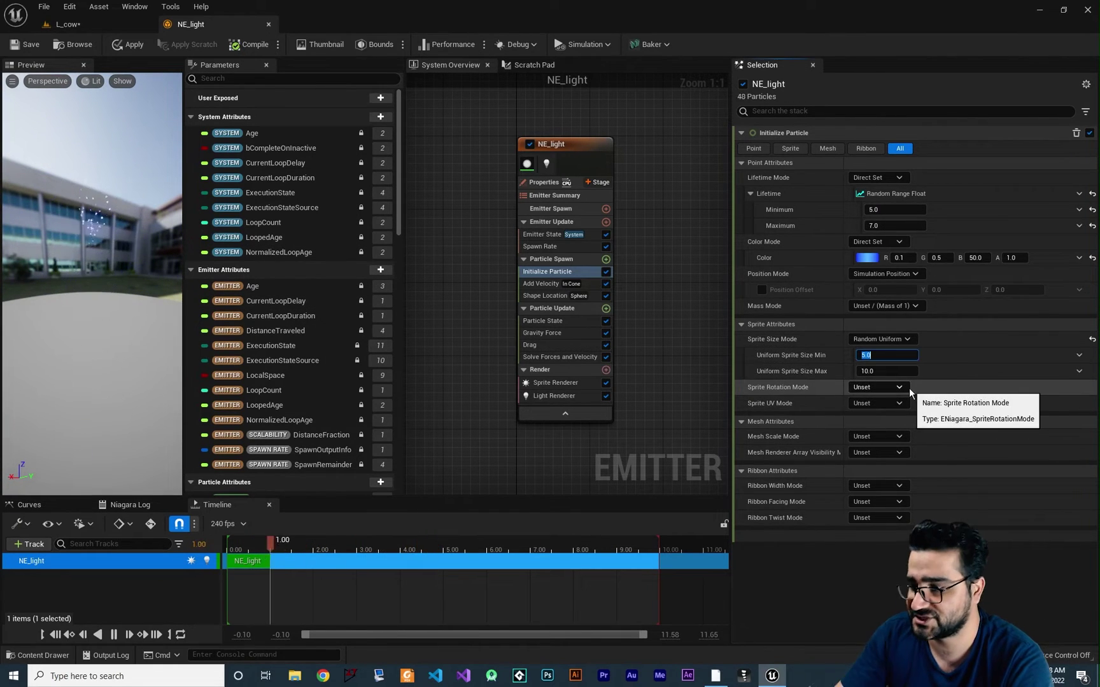
key(Return)
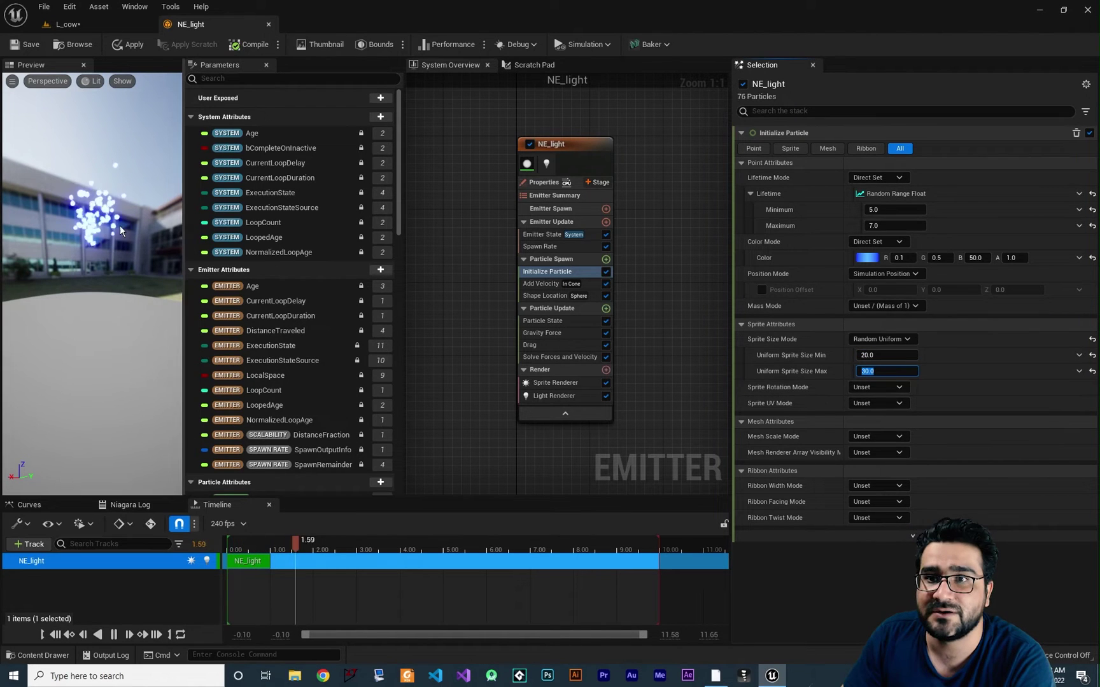
click(76, 24)
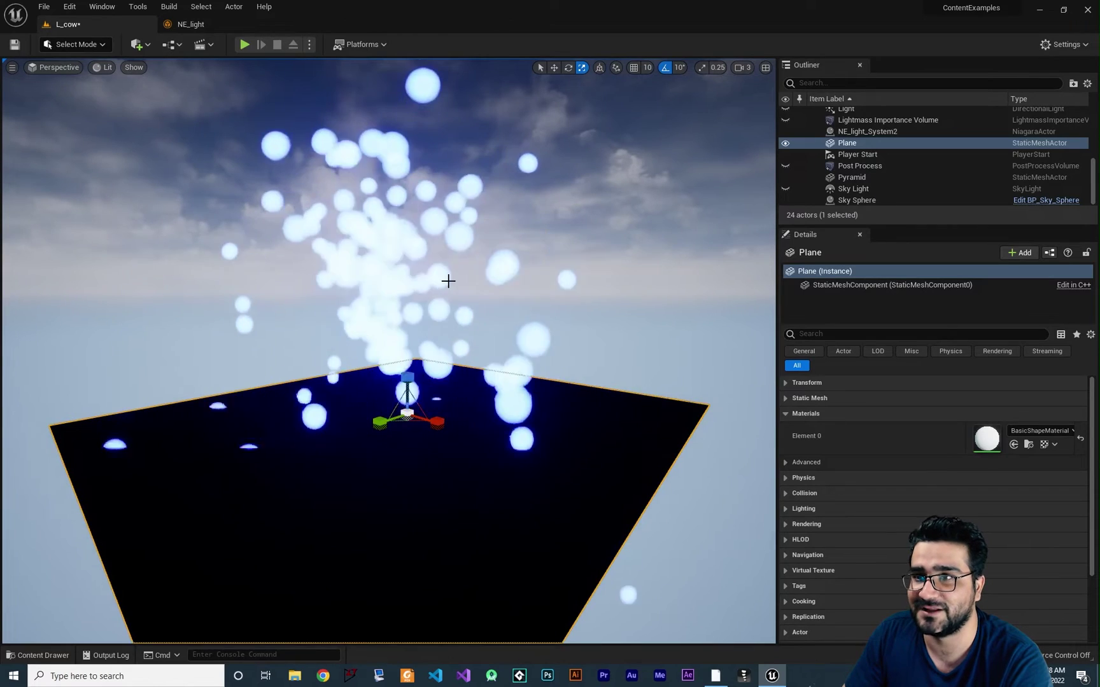
click(191, 25)
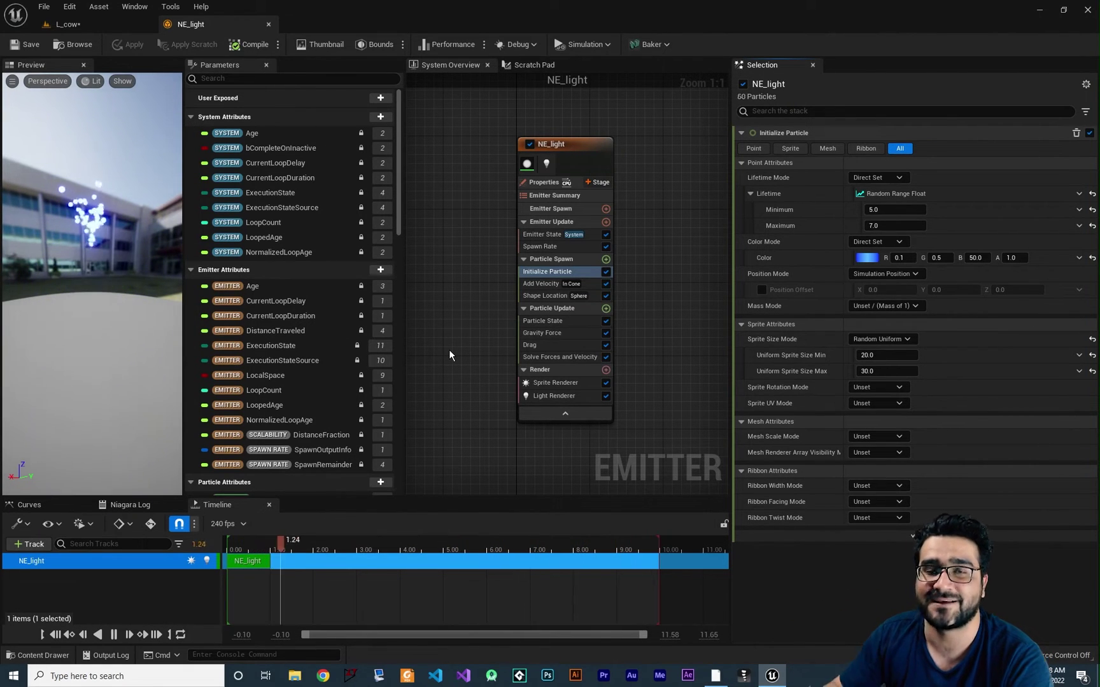
Add the Collision module to Particle Update
click(606, 309)
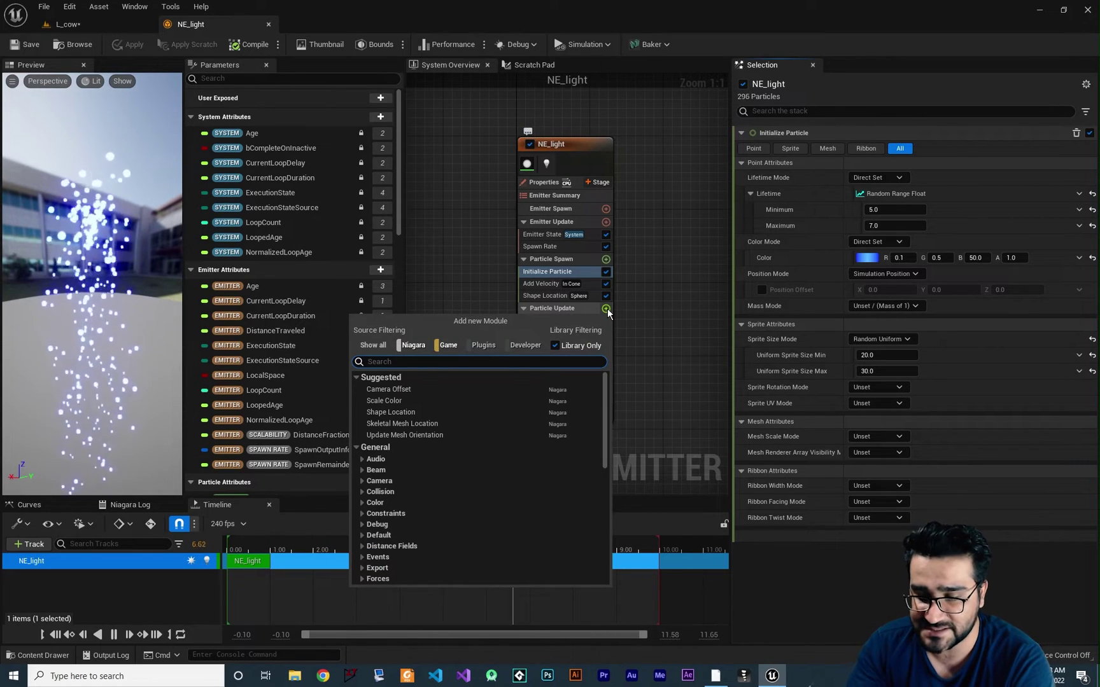
text(collision)
key(Return)
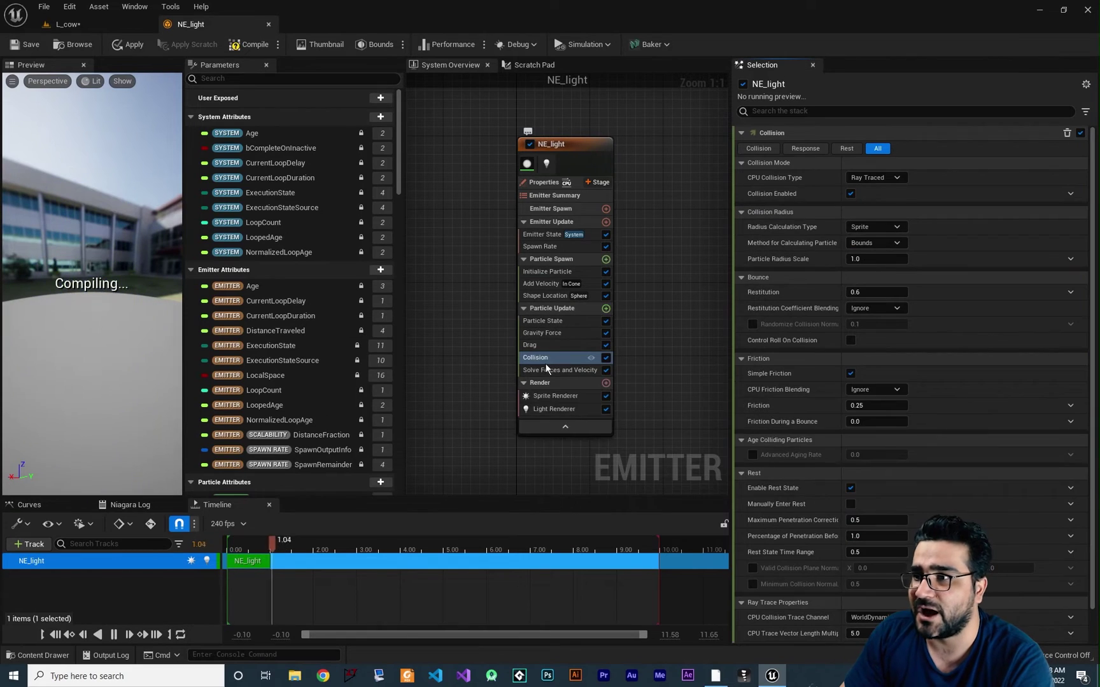
mouse_move(543, 361)
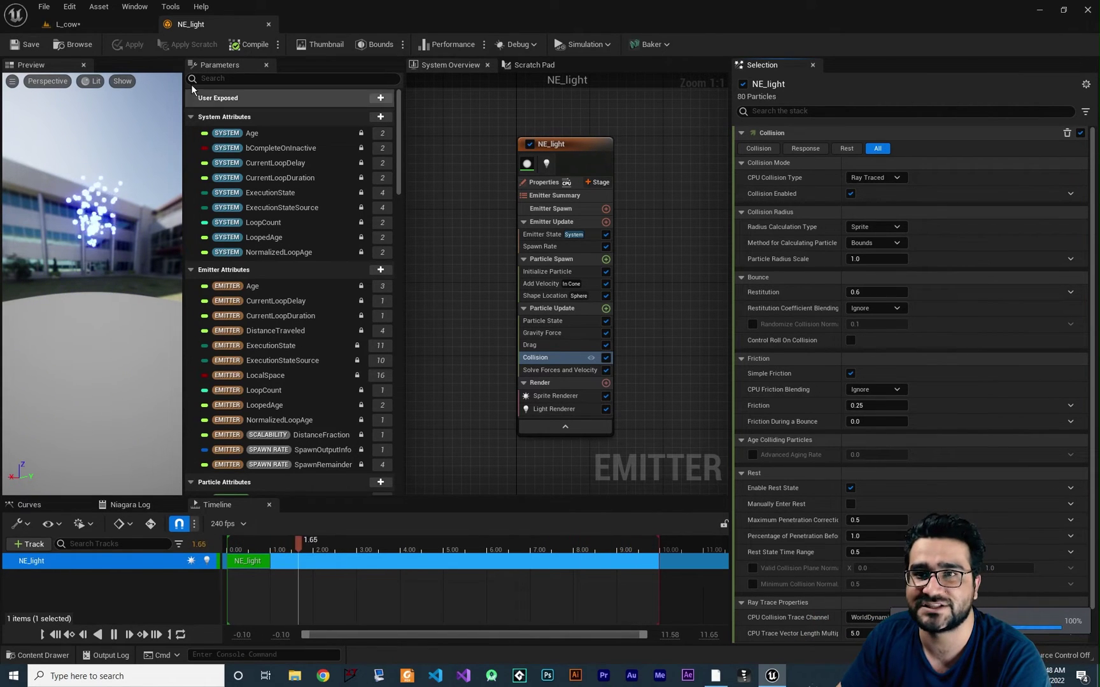
Check the particles bouncing on the plane in the L_cow viewport, then return to NE_light
click(81, 26)
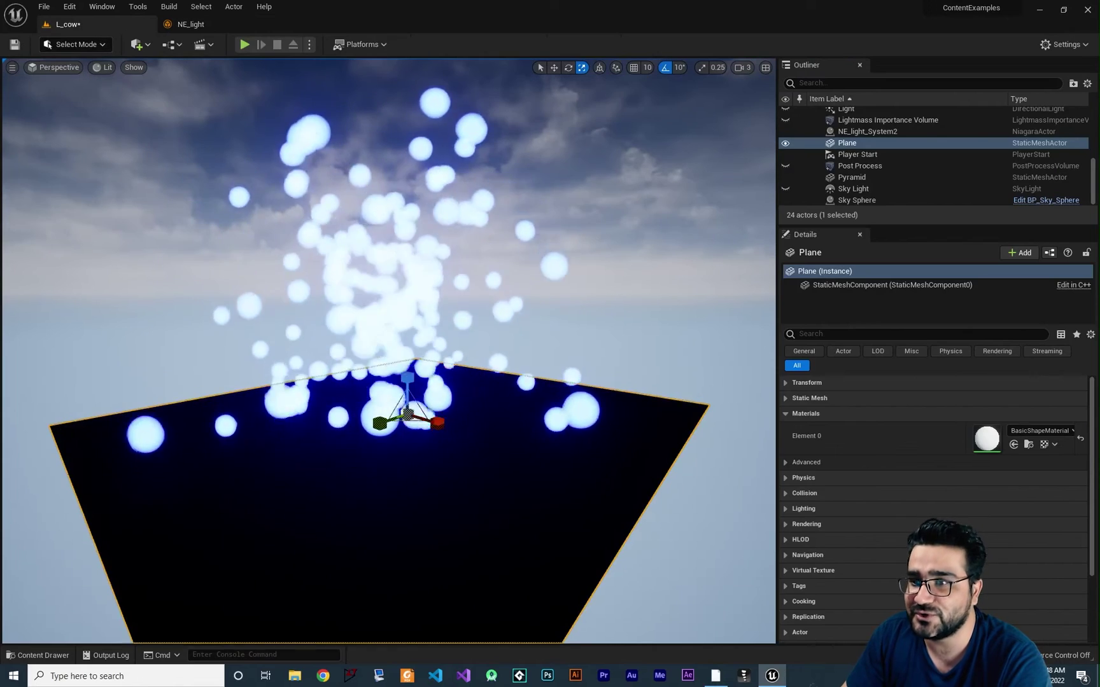
right_drag(509, 334, 549, 334)
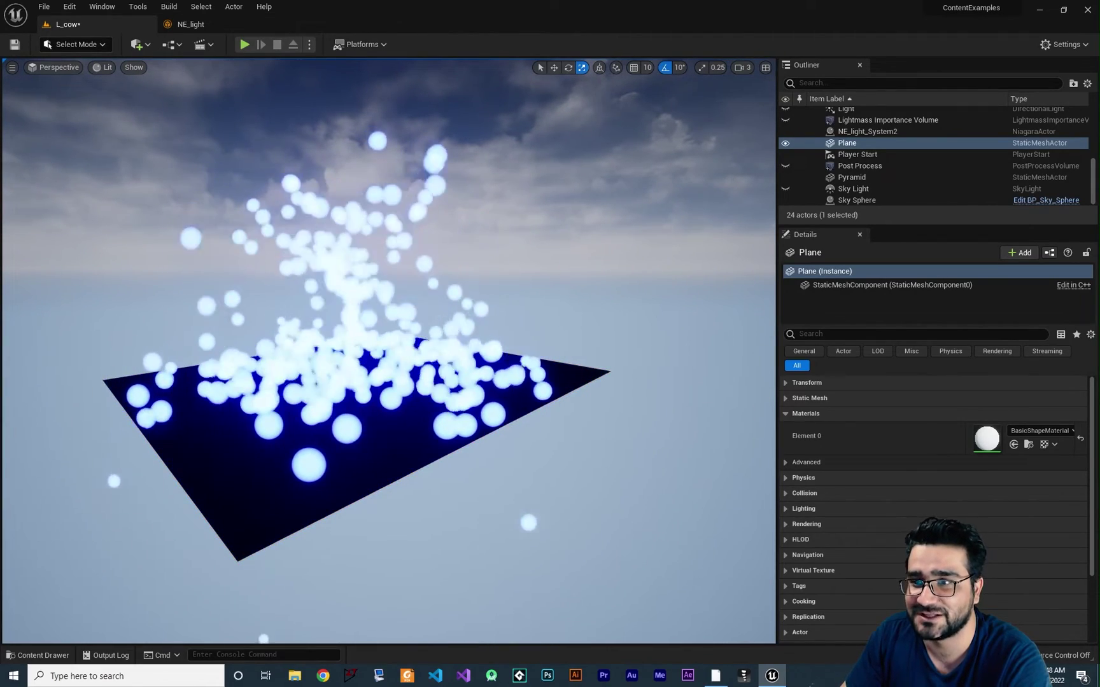
mouse_move(550, 335)
right_down()
mouse_move(572, 344)
mouse_move(529, 334)
mouse_move(543, 327)
right_up()
click(184, 25)
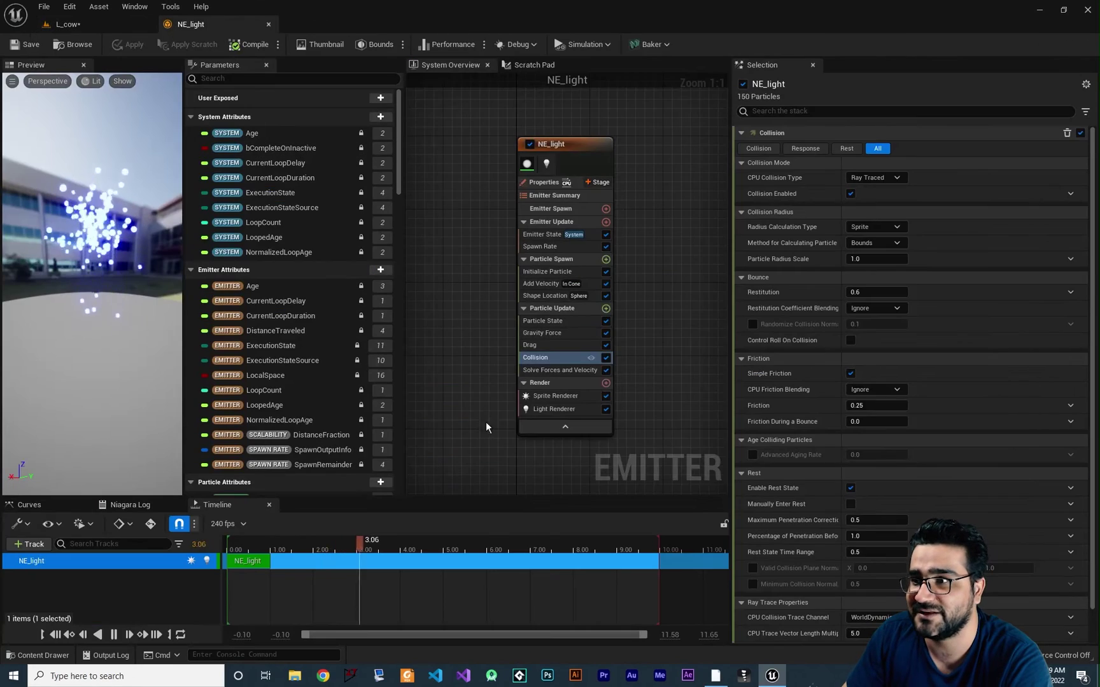
Give the Light Renderer Radius Scale 20 and Color Add blue 50, then view L_cow
click(547, 409)
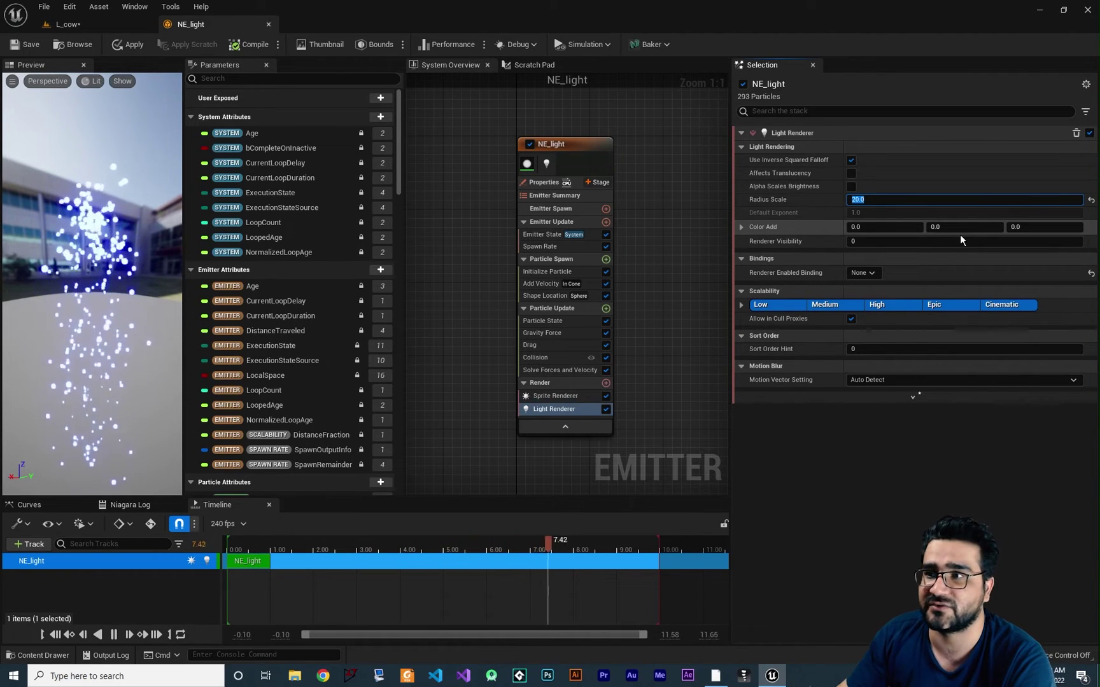
key(Tab)
key(Tab)
key(Tab)
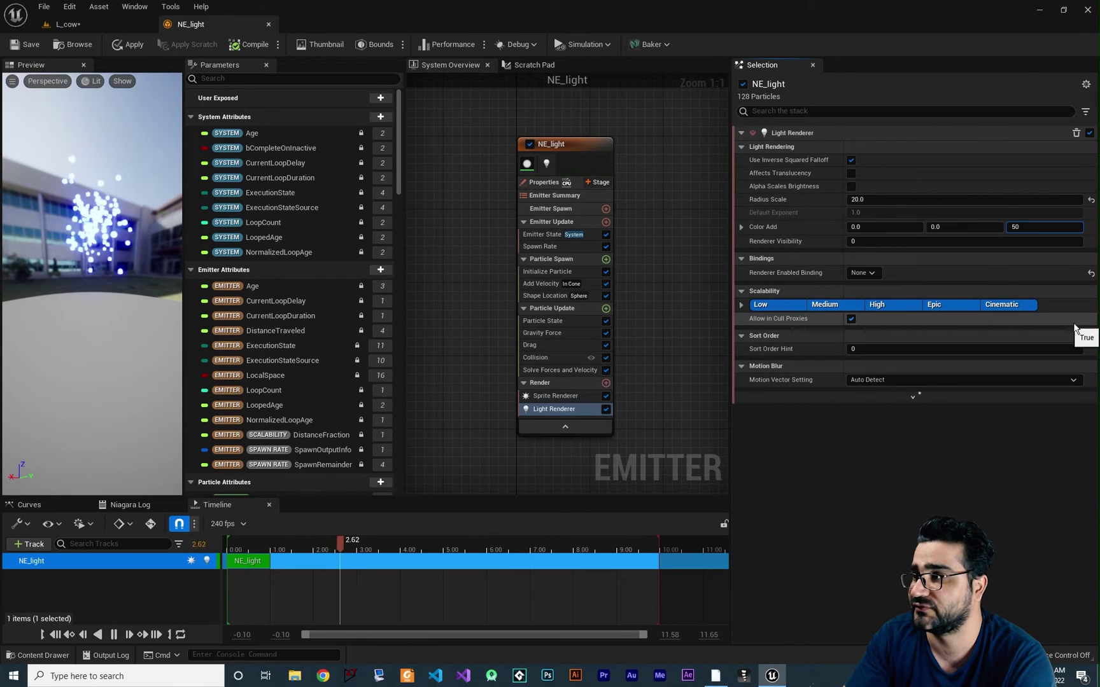
key(Return)
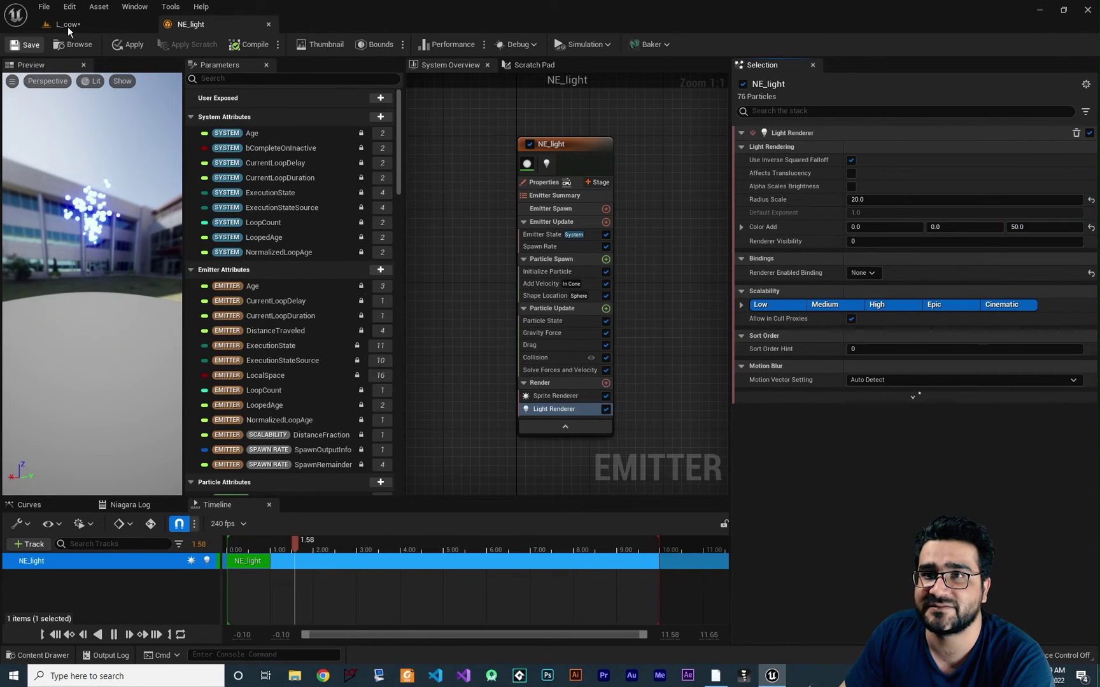
click(67, 24)
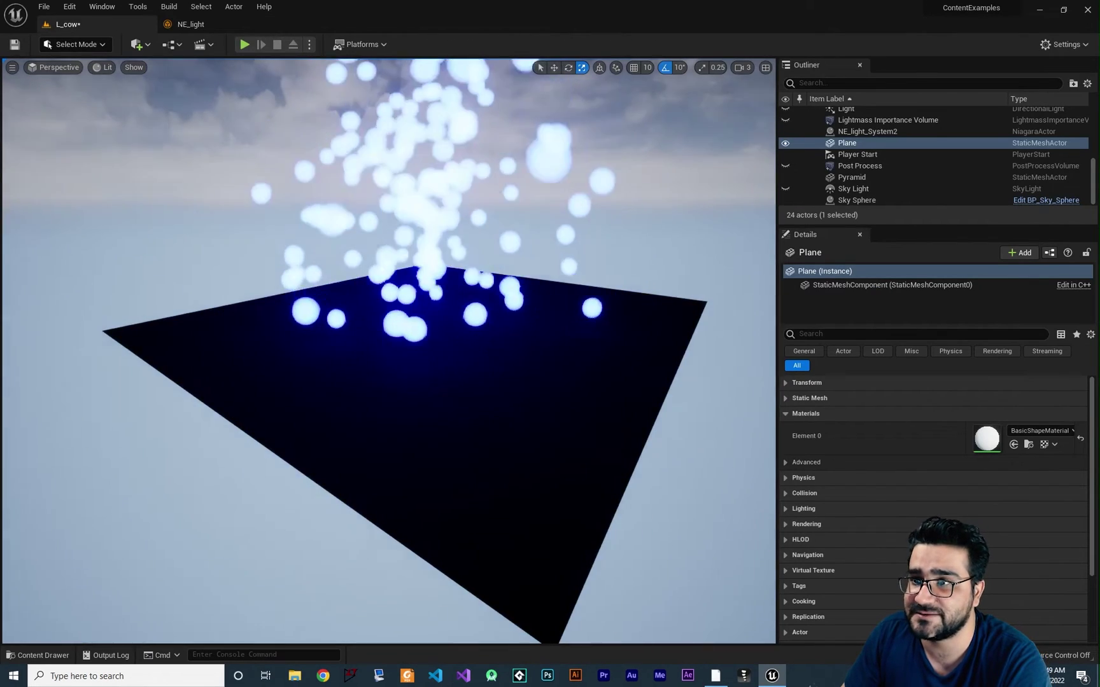
Orbit the level viewport toward the plane to inspect the bouncing blue lights
right_drag(388, 350, 433, 344)
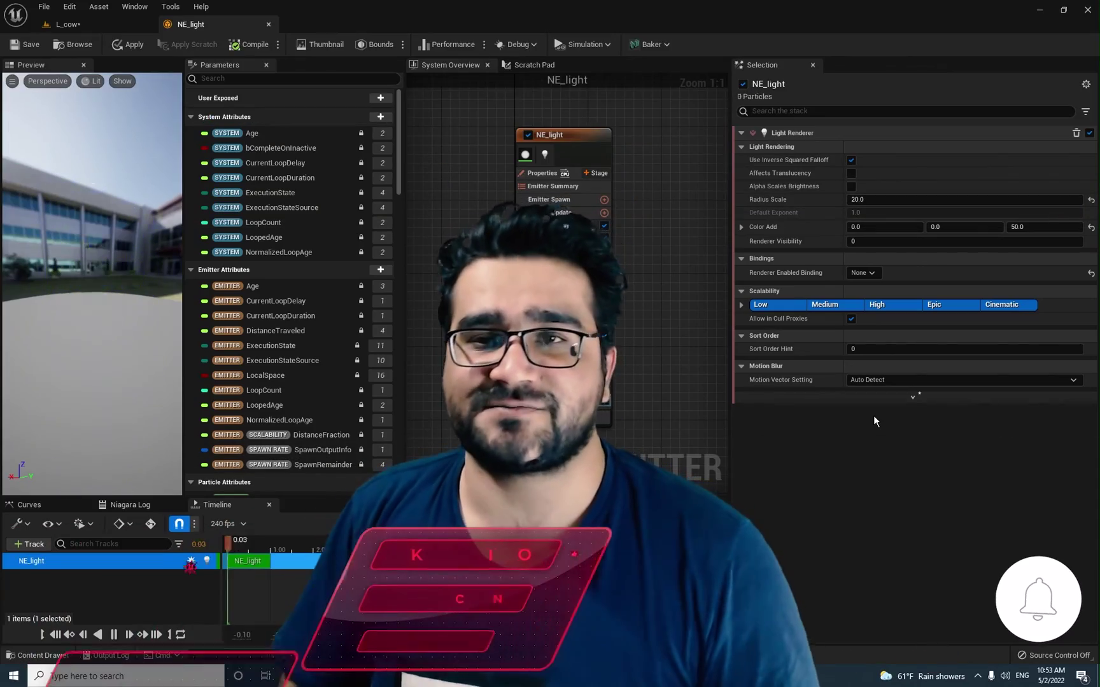
Switch to the L_cow tab to display the glowing blue particles on the dark plane
click(68, 24)
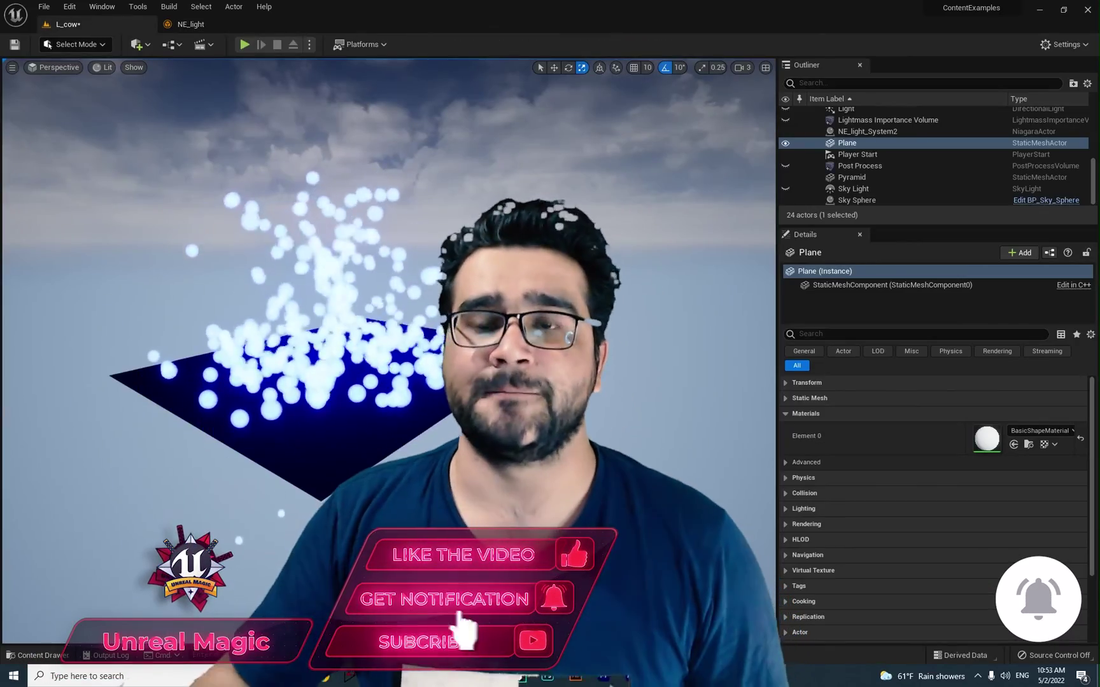